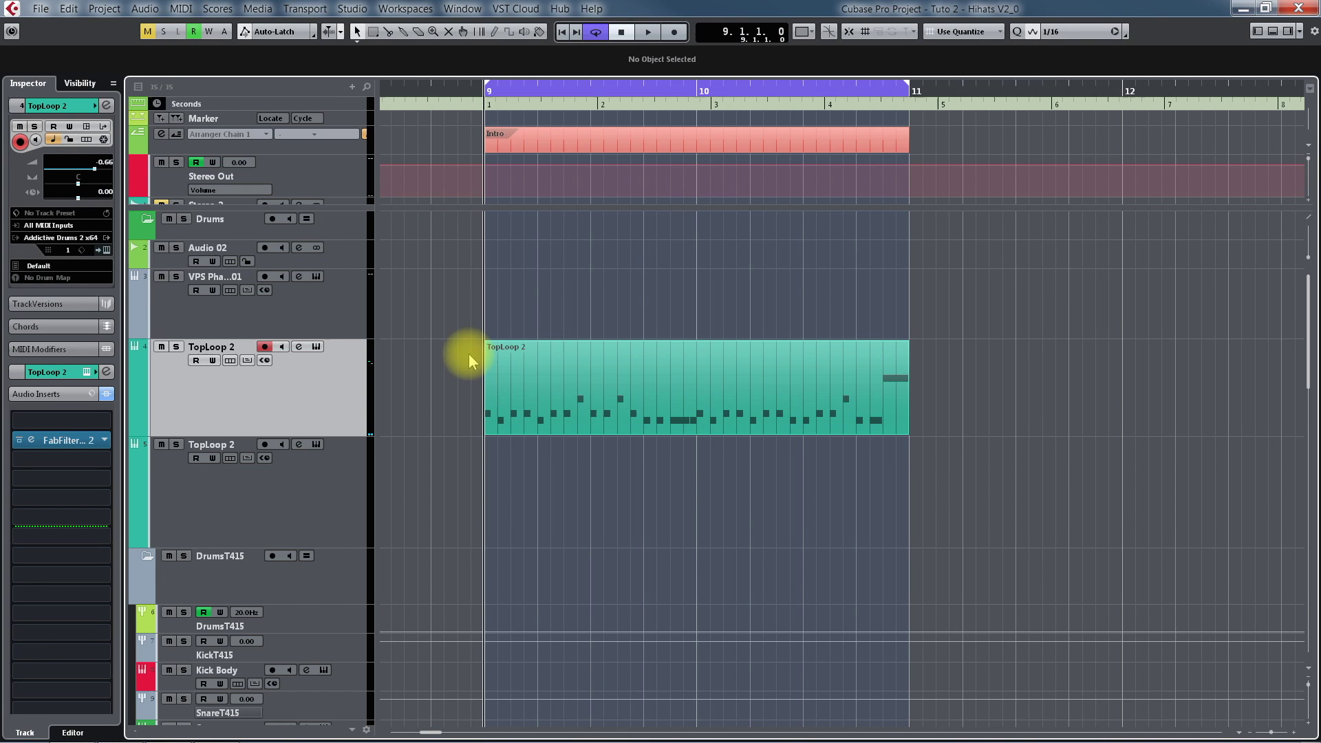
Play the TopLoop 2 part and open the Addictive Drums 2 Map Window to monitor its hi-hat notes
key(space)
double_click(525, 375)
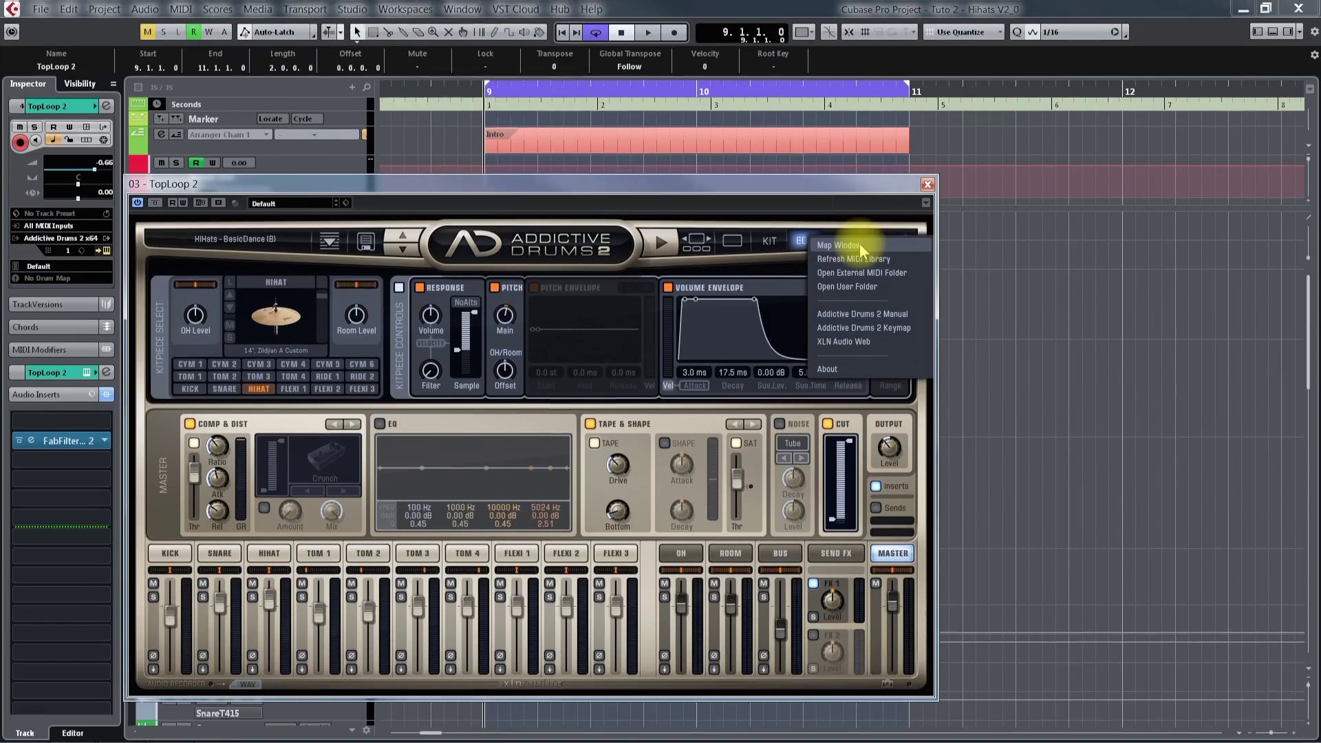
click(860, 242)
scroll(724, 485, down, 4)
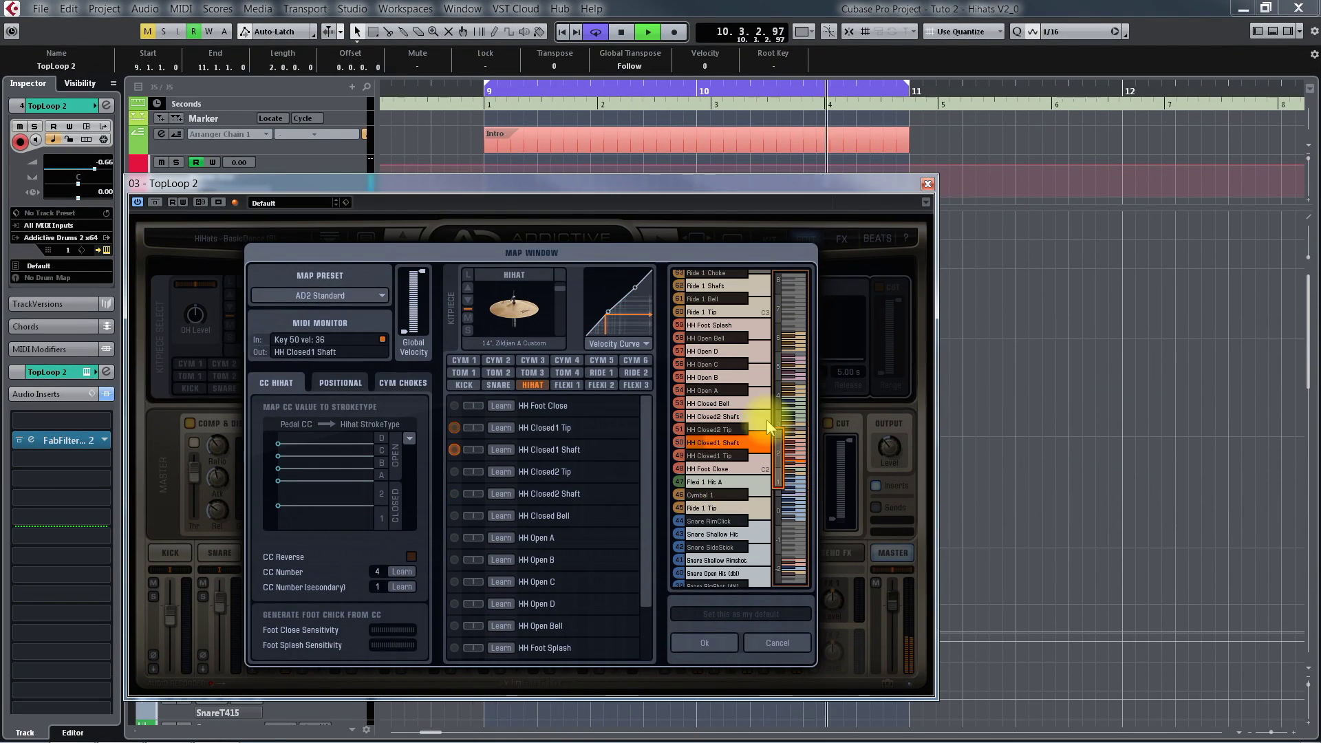
key(space)
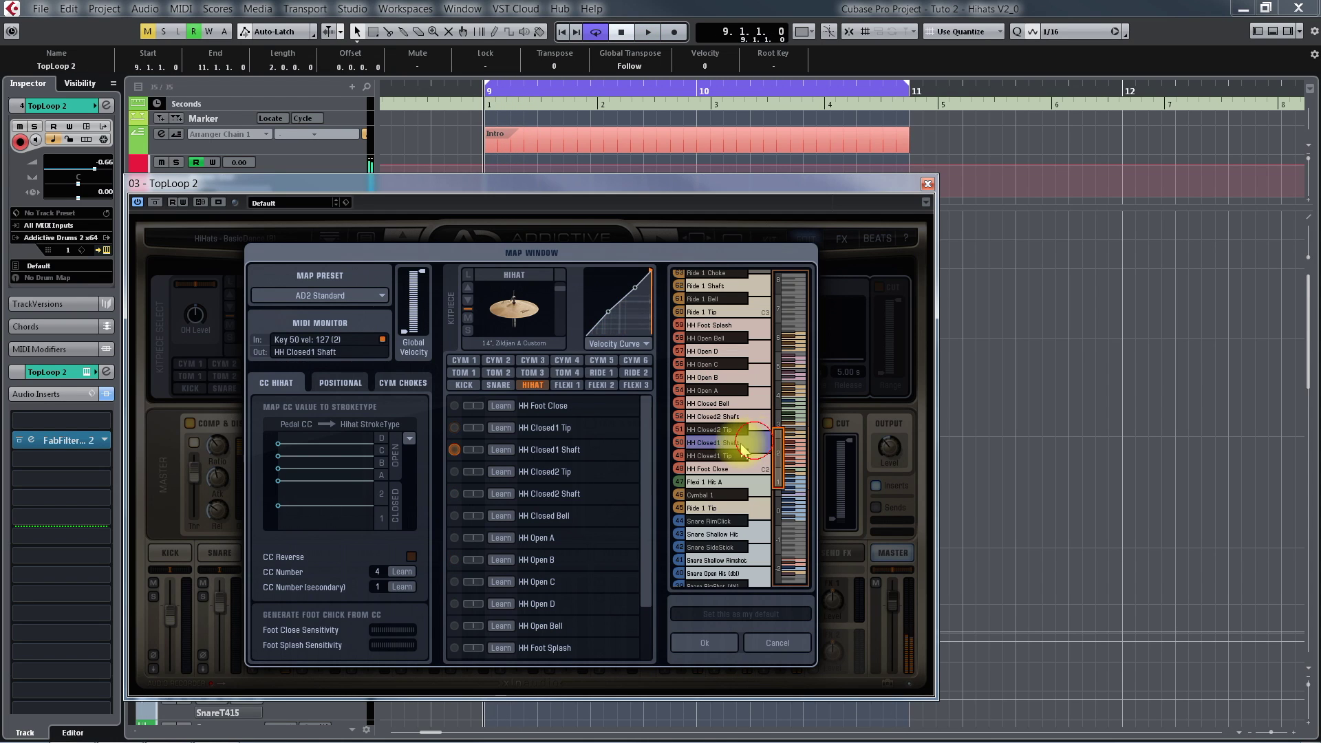
Audition several mapped articulations, including HH Closed1 Shaft, HH Open B, HH Open D and Cymbal 1, and close the Map Window
click(708, 430)
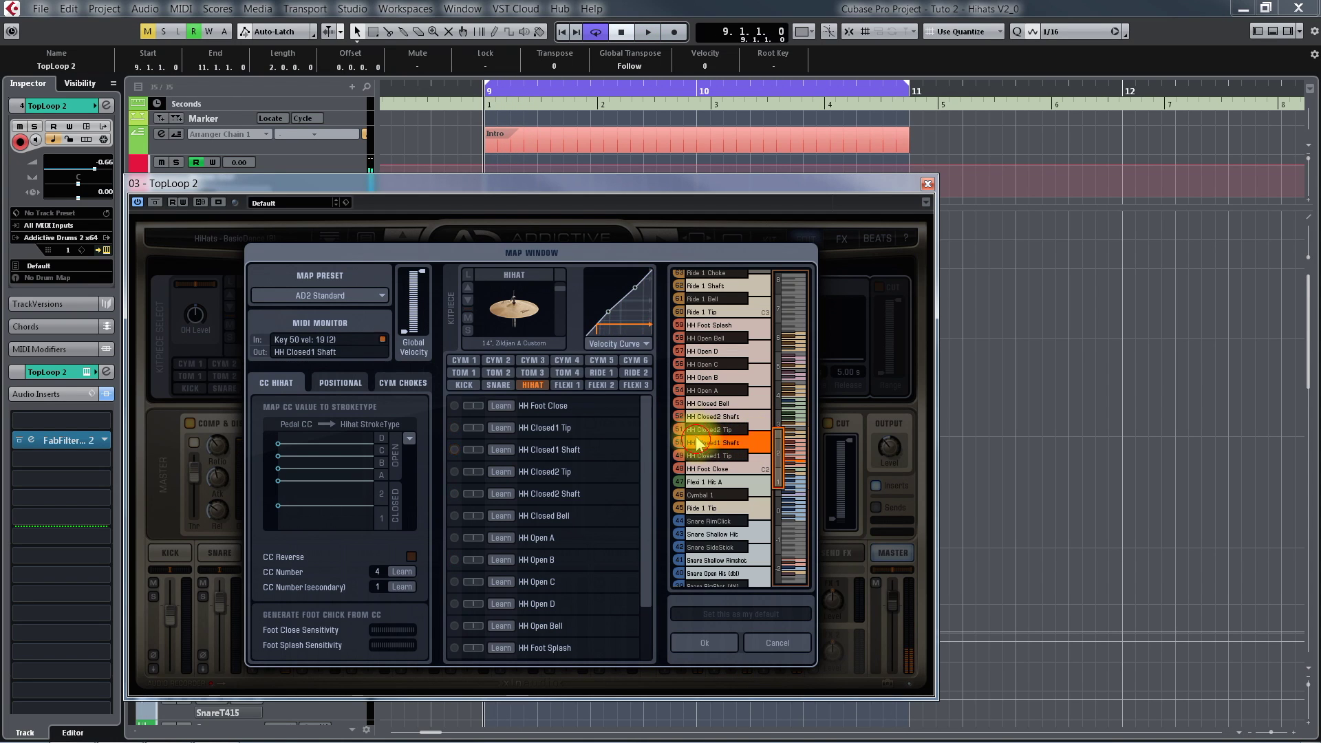
click(753, 418)
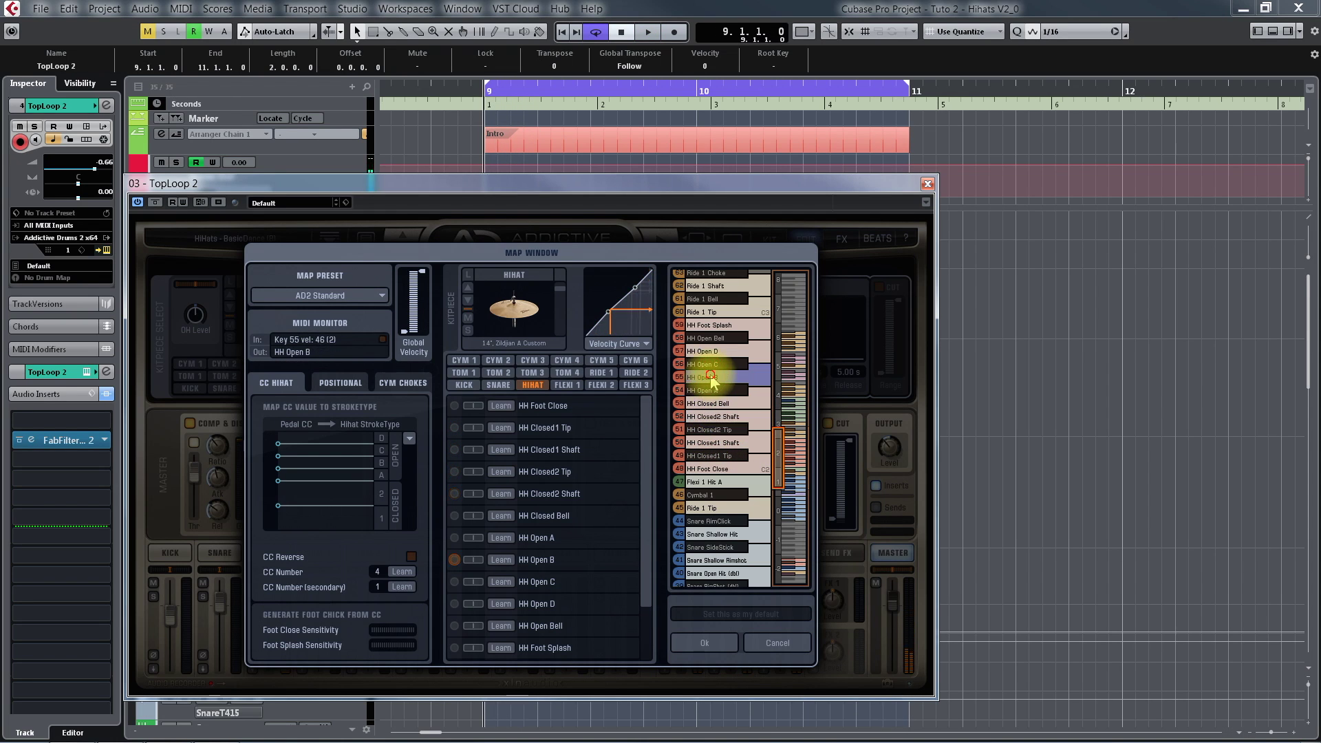
click(748, 380)
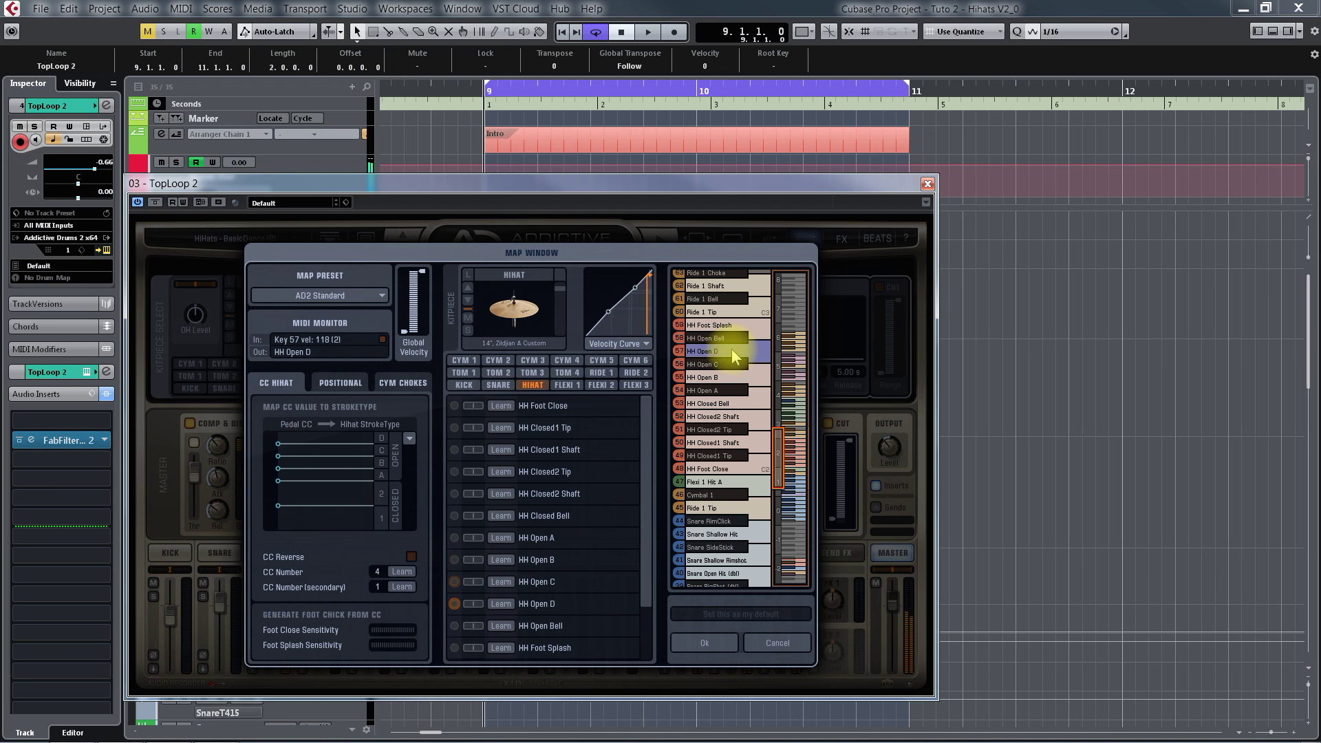
click(703, 351)
click(706, 495)
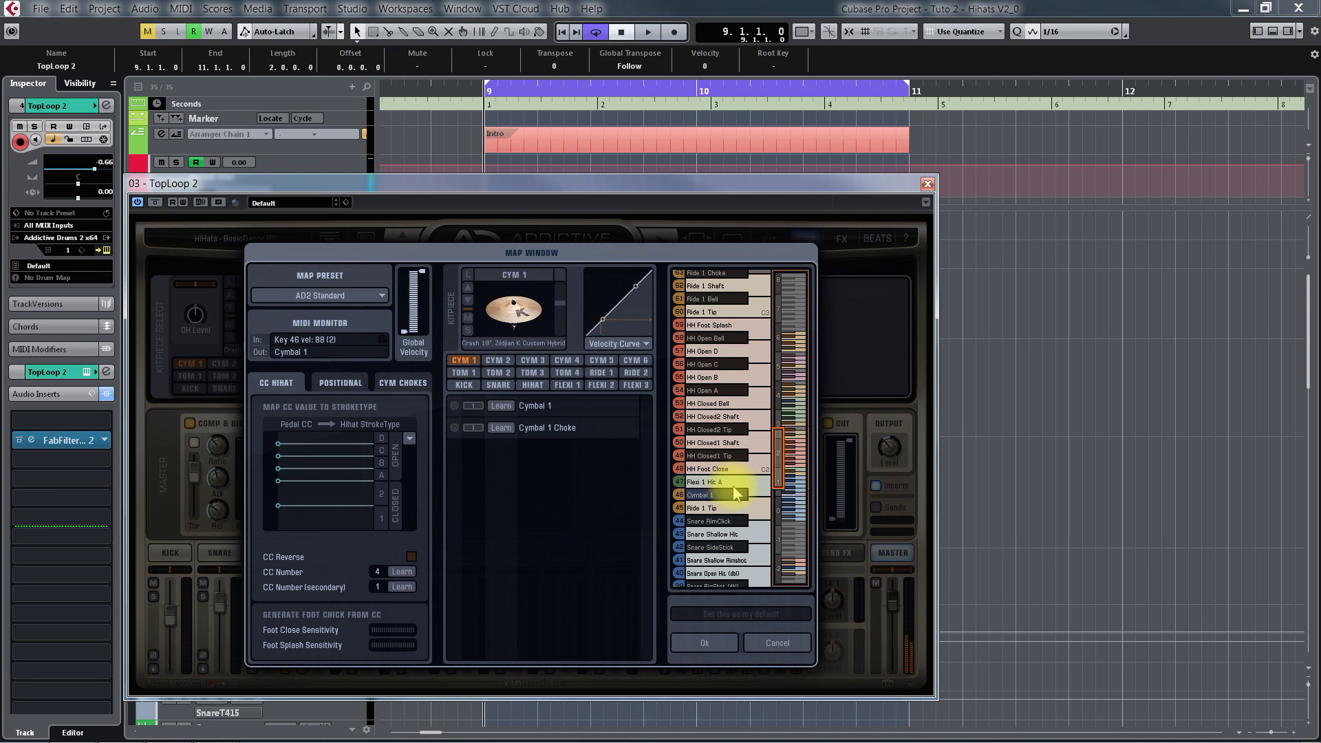
click(700, 643)
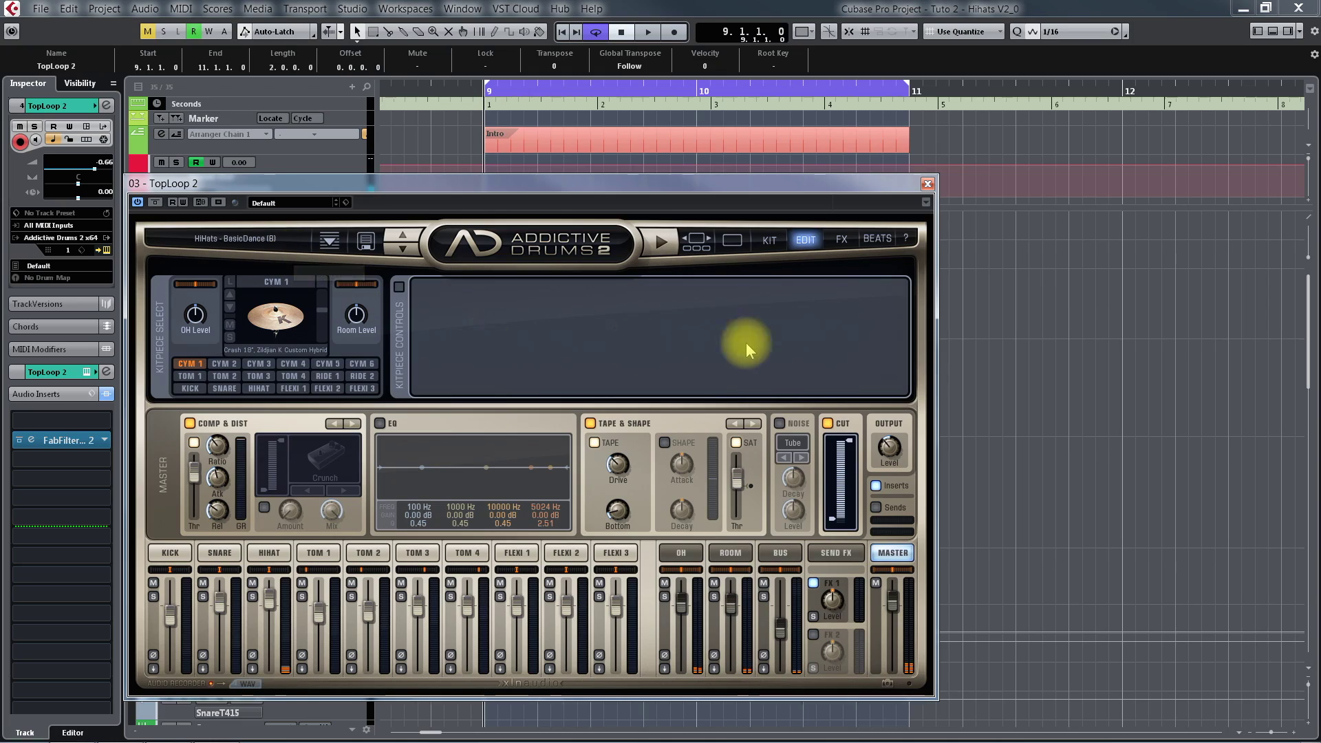
Play the loop while stepping the hi-hat kitpiece through the 15" Paiste 2002 CR, 15" Sabian HH and 15" Zildjian K
key(space)
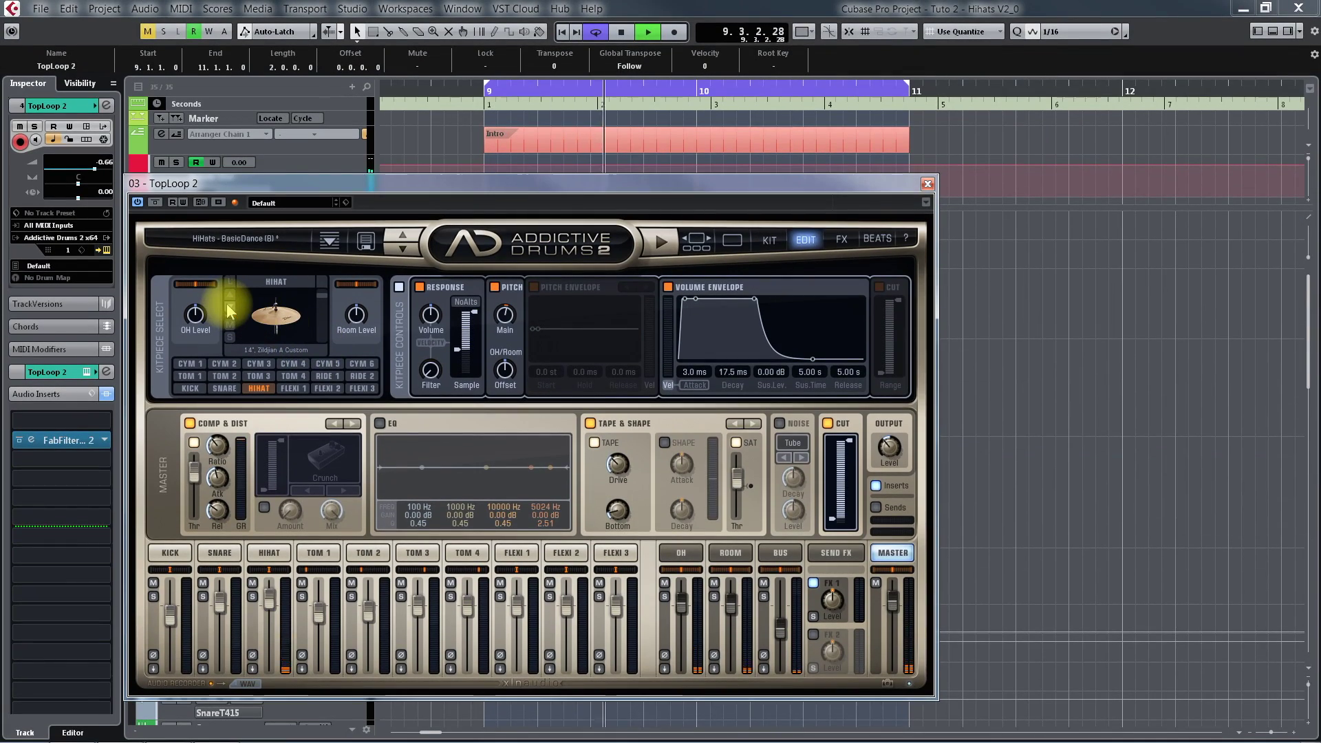
click(228, 304)
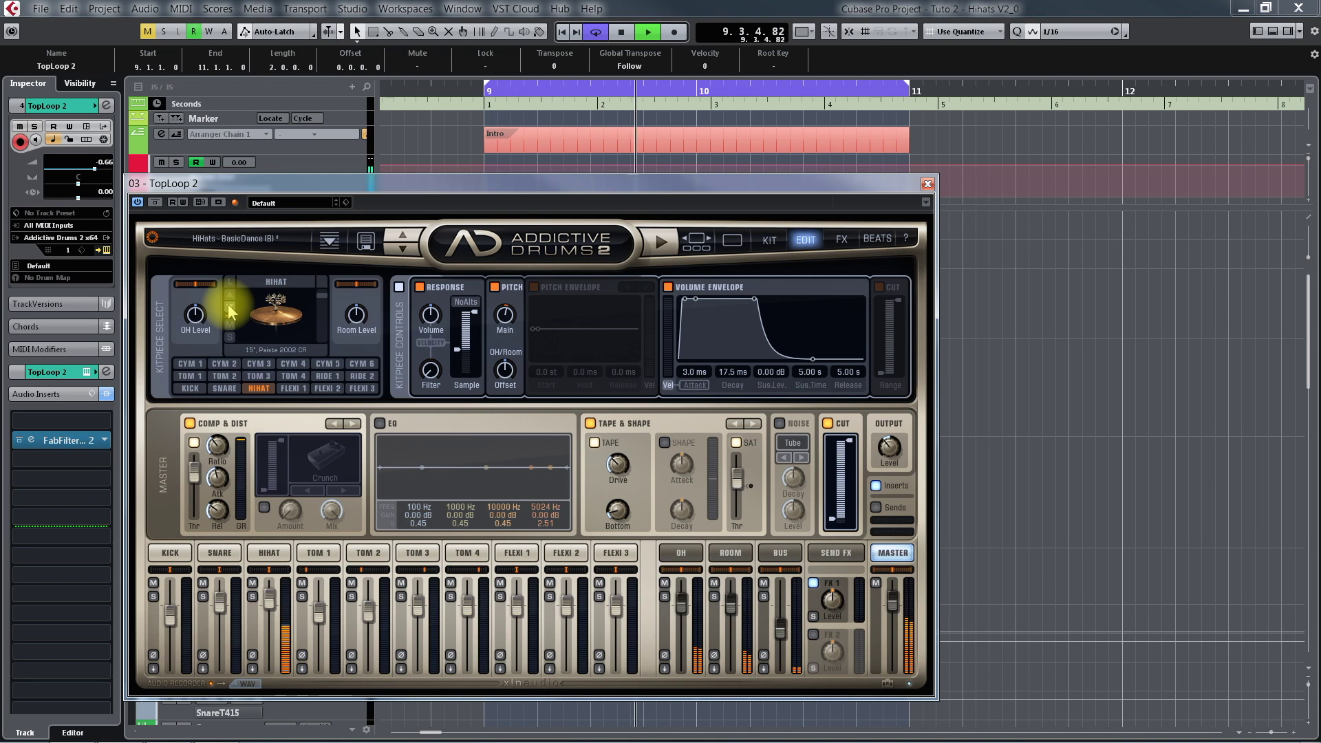
click(228, 305)
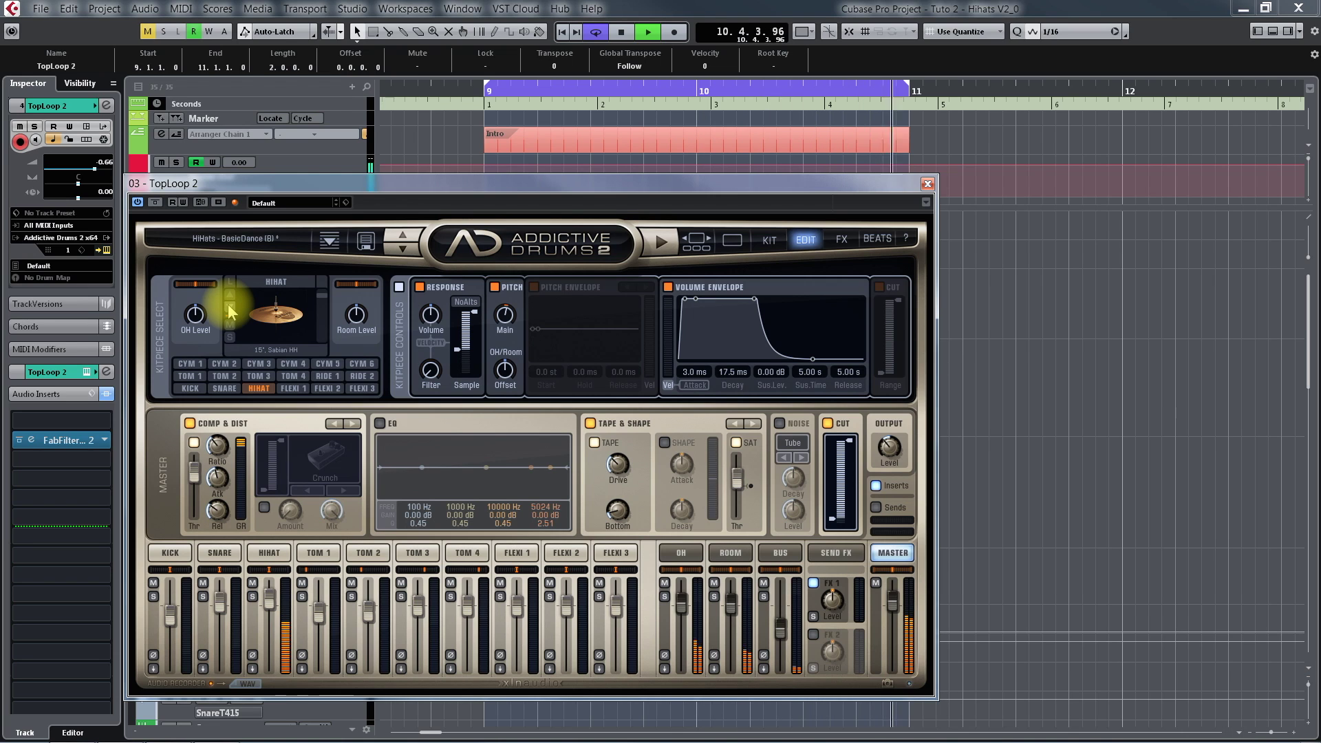
click(228, 307)
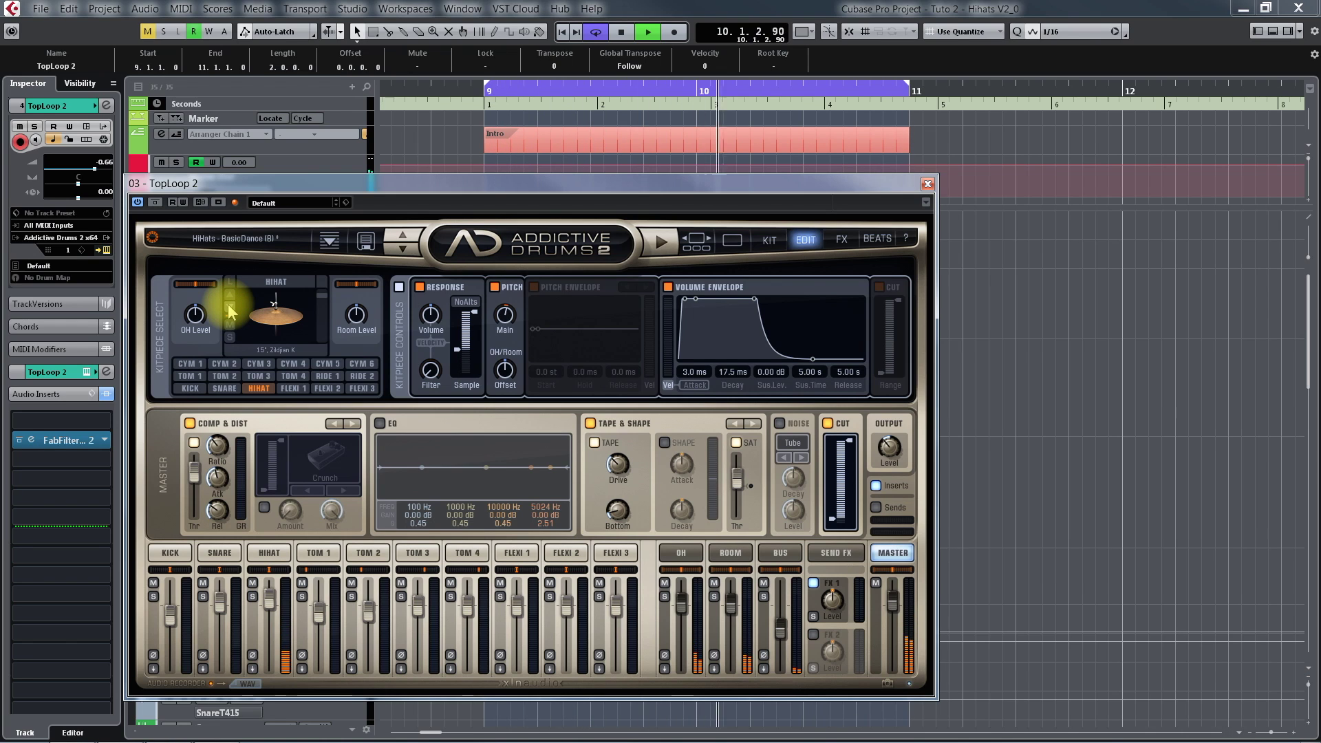
click(229, 308)
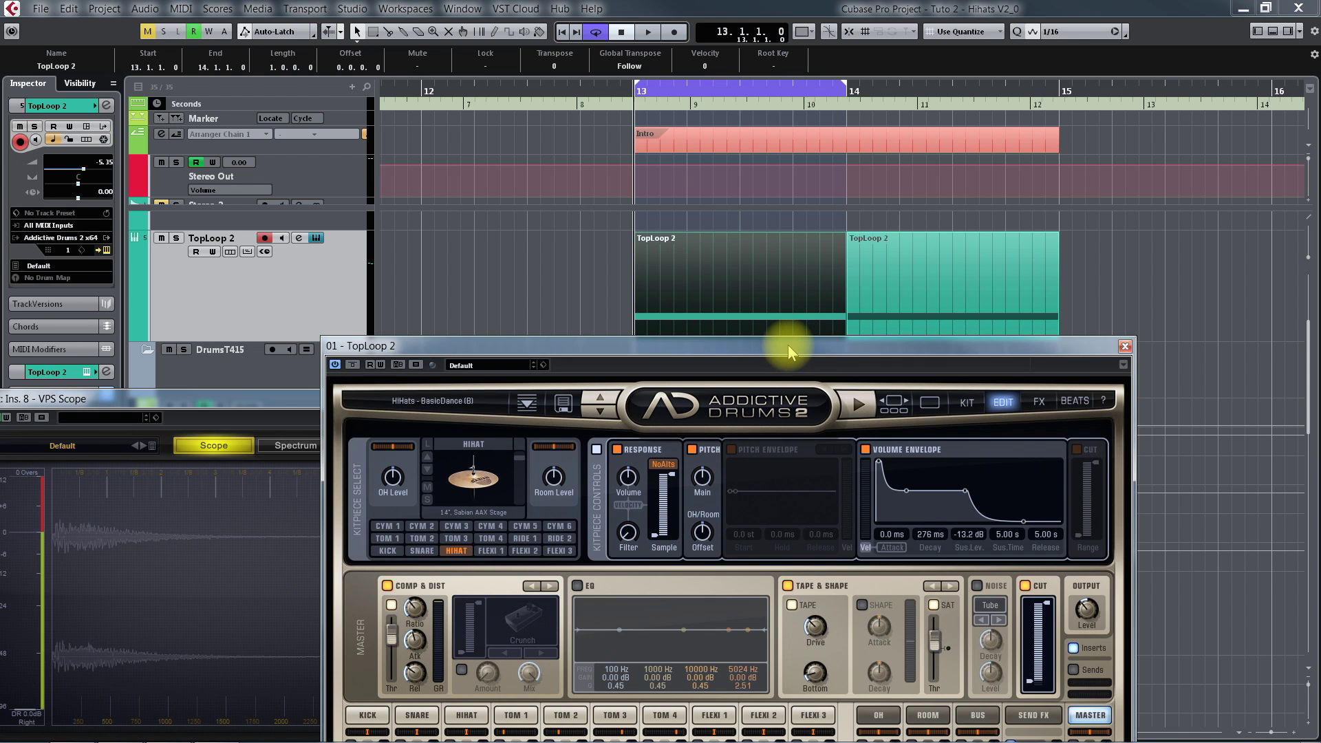
Play the repeated hi-hat part and compare it with alternating samples turned off and on
drag(787, 345, 854, 256)
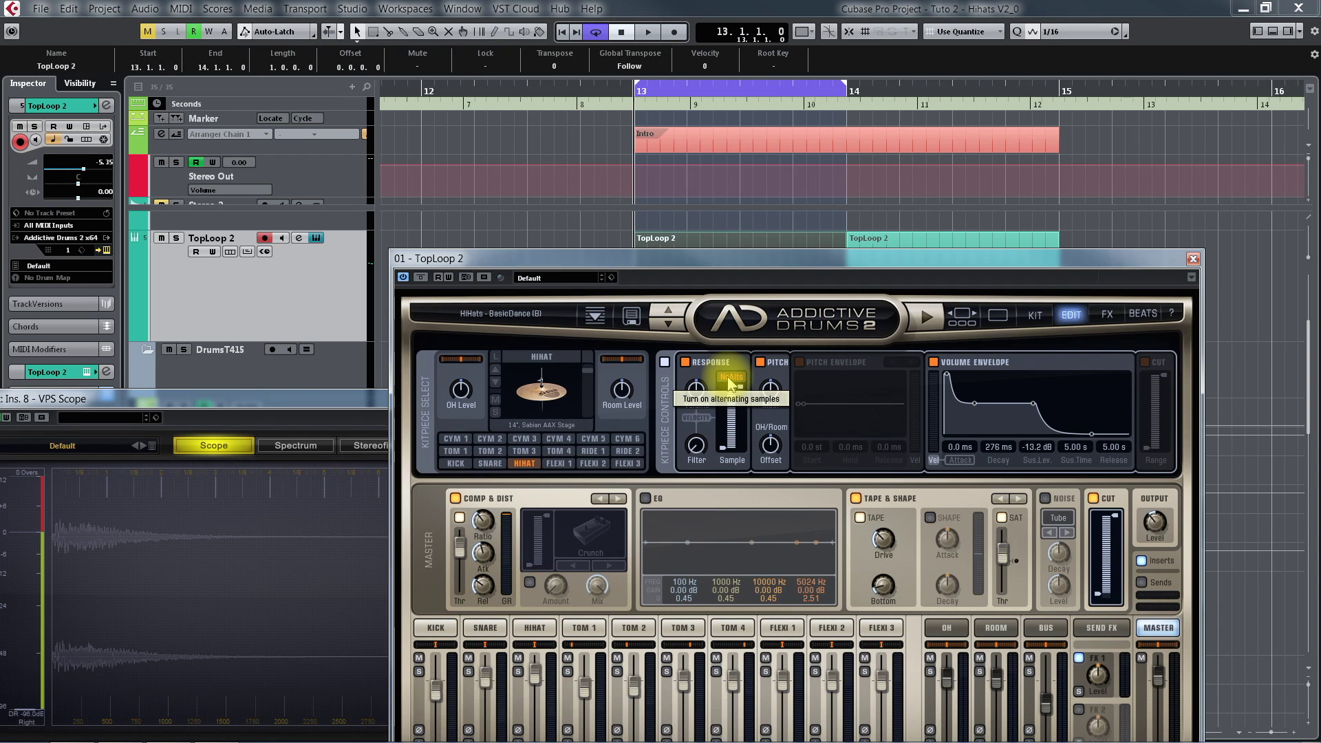
key(space)
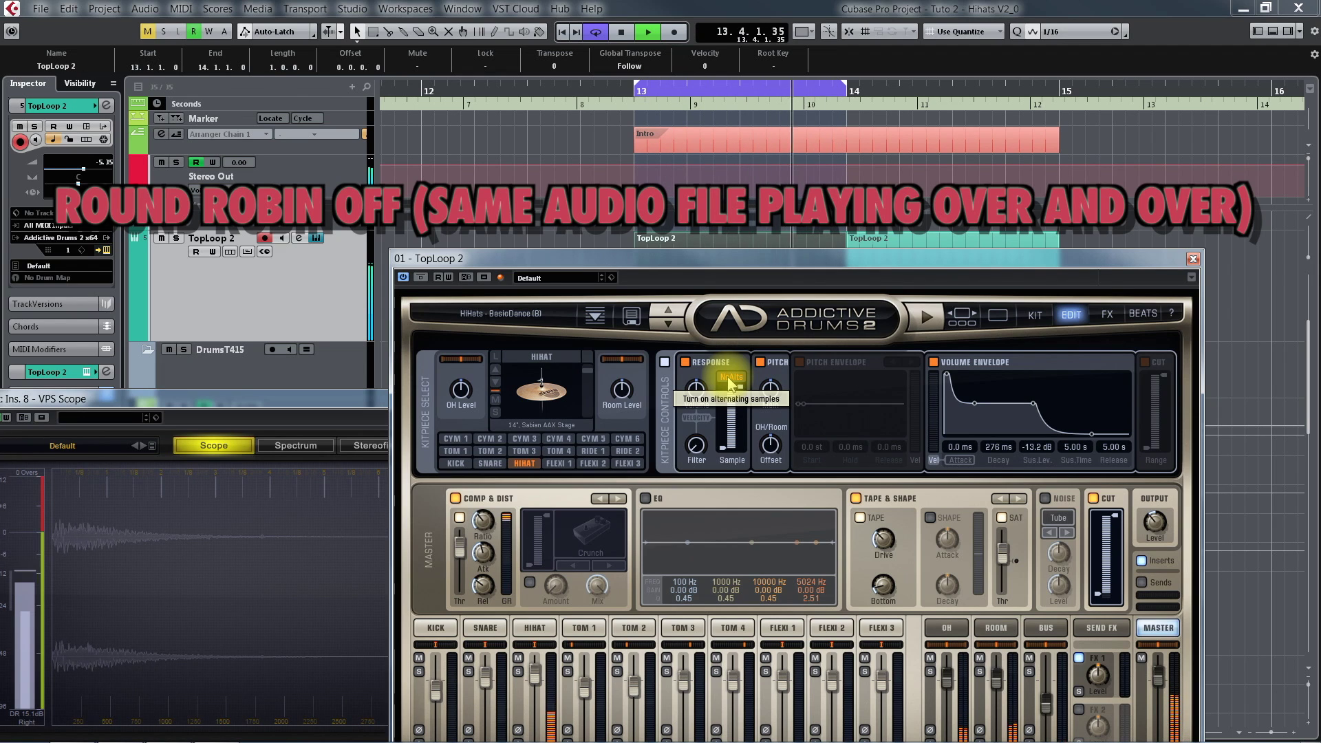
click(728, 380)
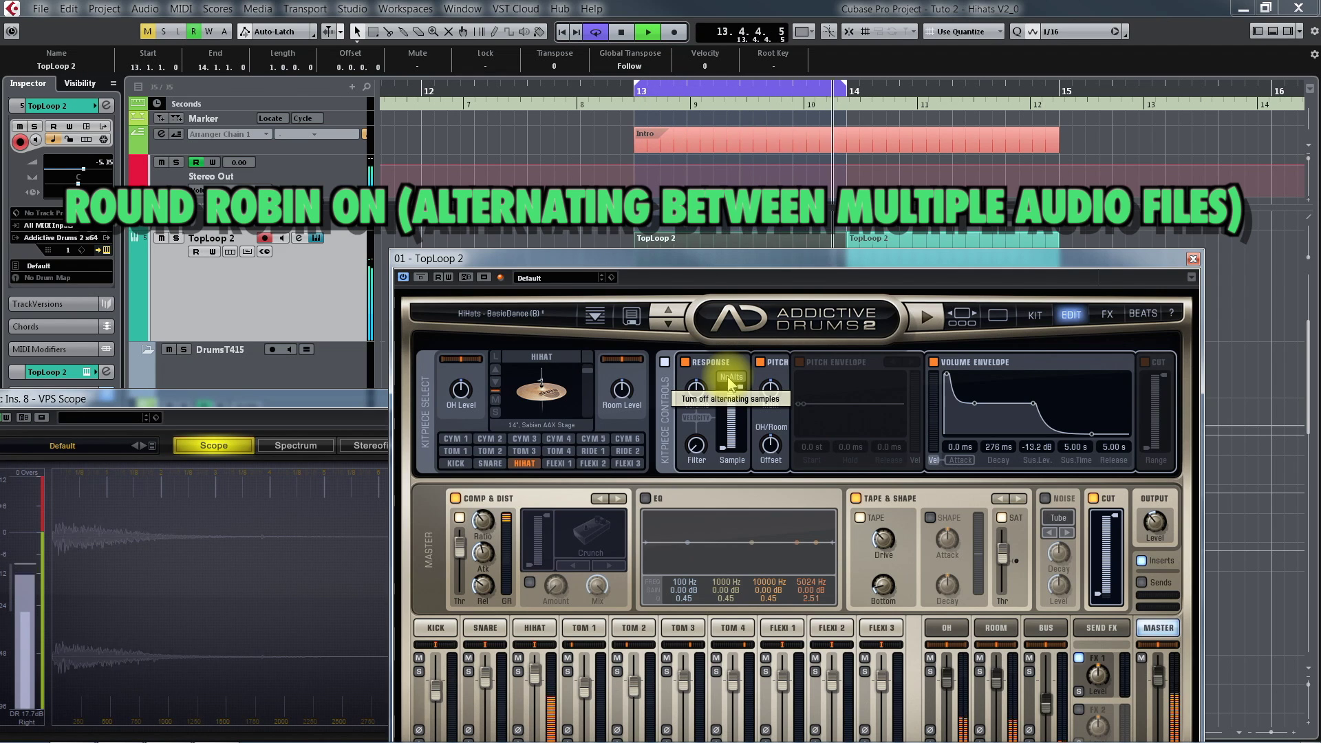
click(728, 380)
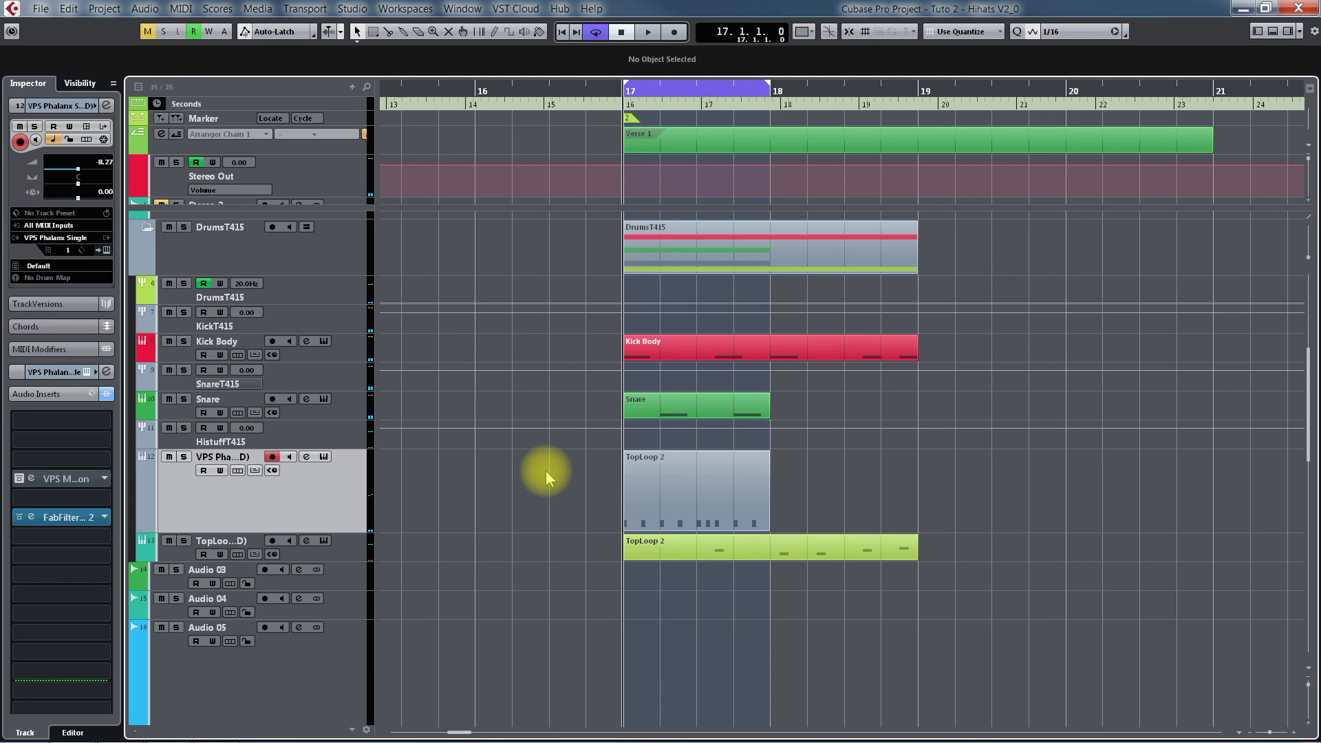
Play the verse loop with the VPS Phalanx instrument open and solo its open hi-hat track
key(space)
key(F11)
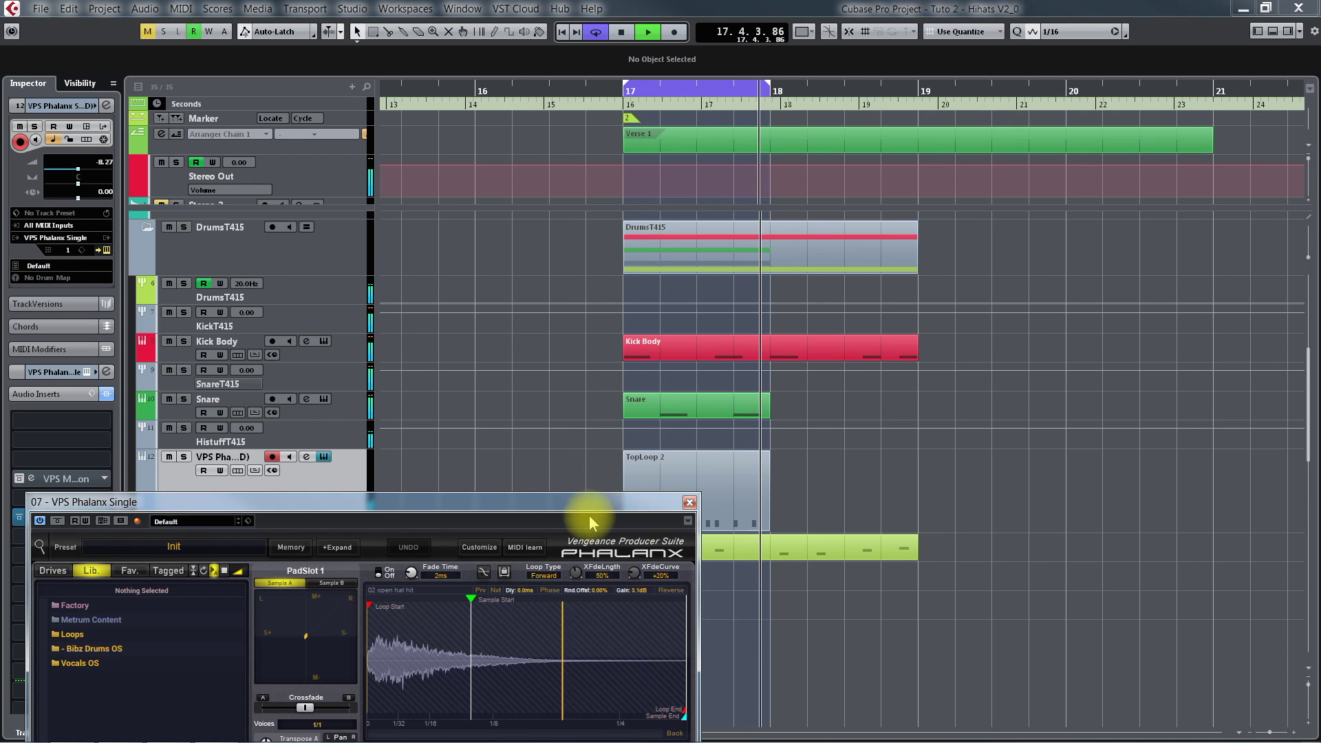
drag(581, 503, 519, 475)
scroll(551, 398, down, 3)
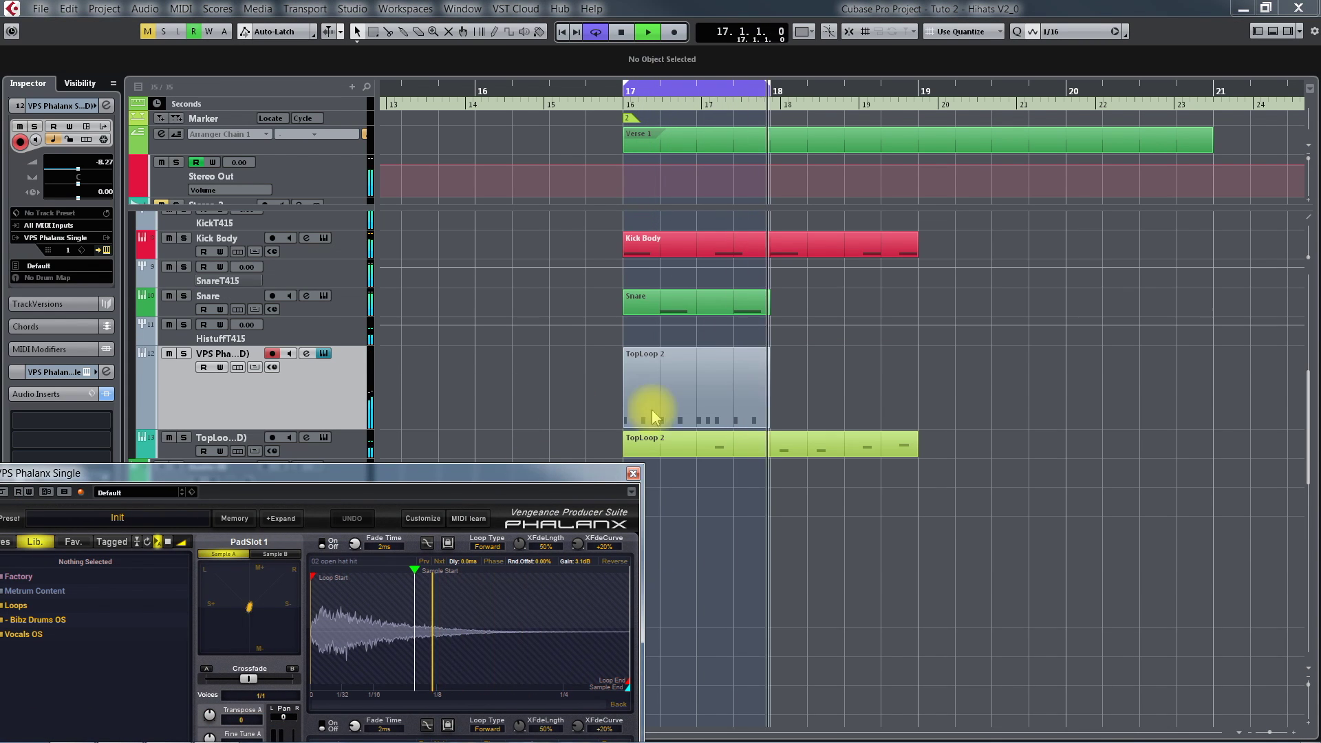
key(s)
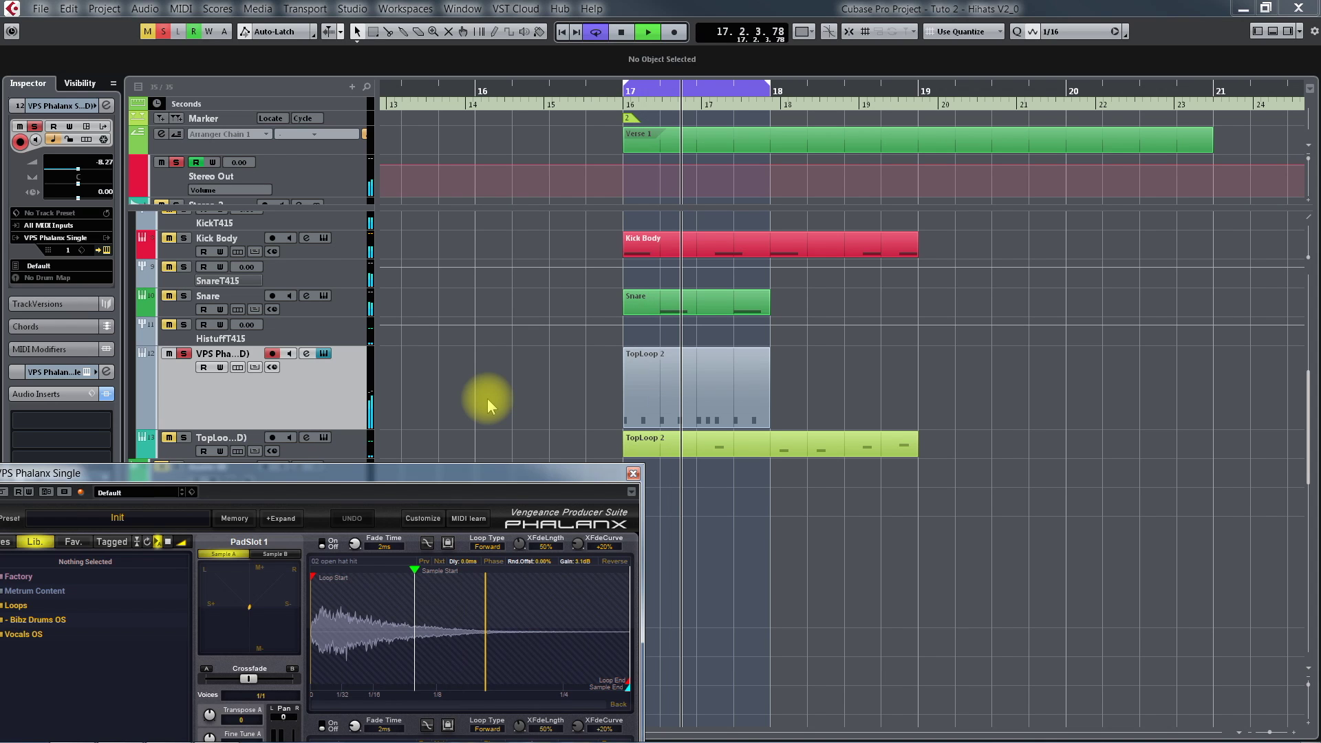
Activate the VPS distortion insert on the open hi-hat track, reveal its Mix automation lane and unsolo the track
drag(433, 473, 411, 530)
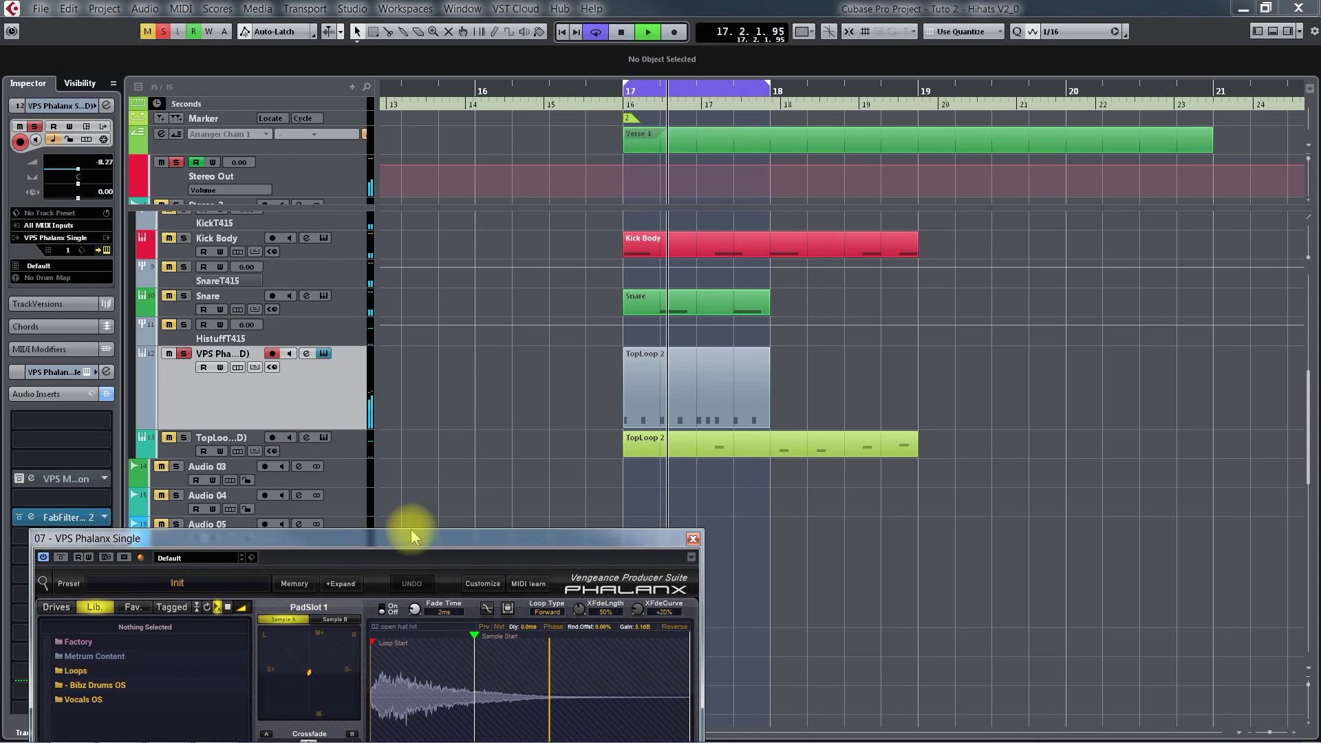
click(19, 479)
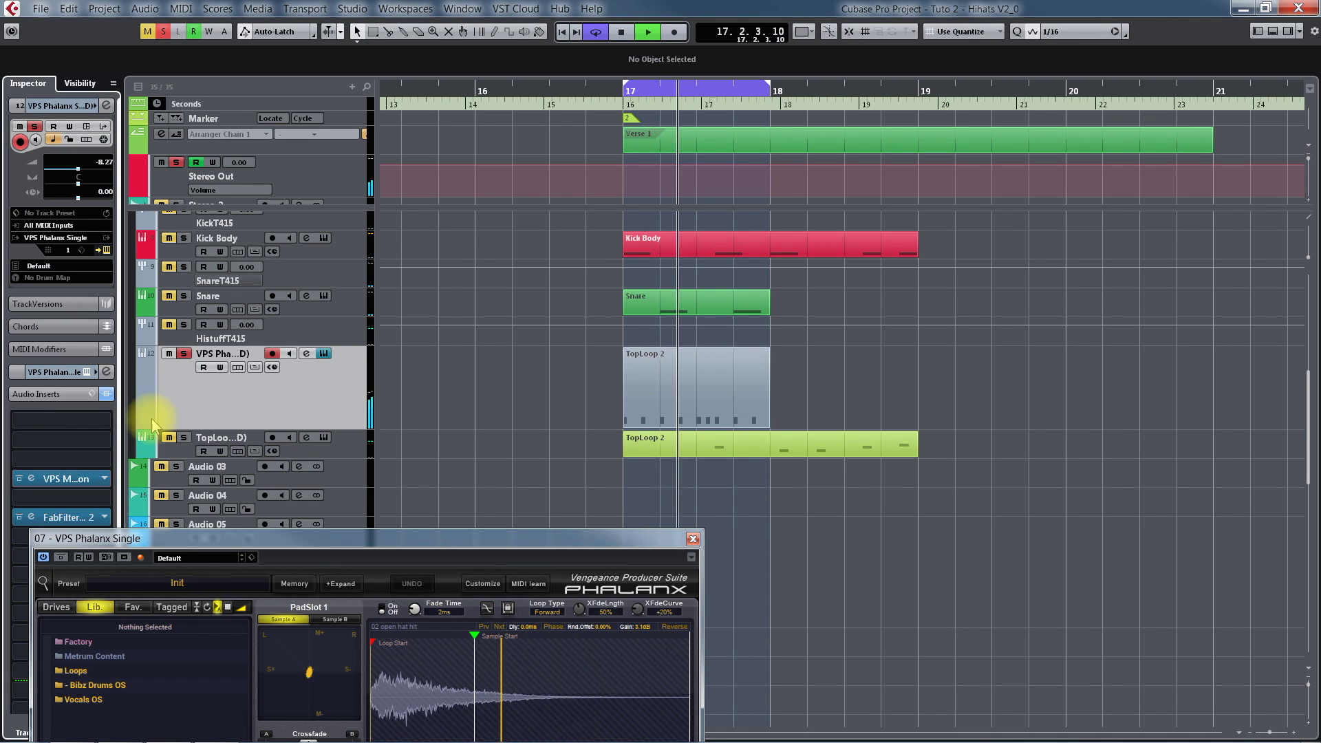
click(152, 423)
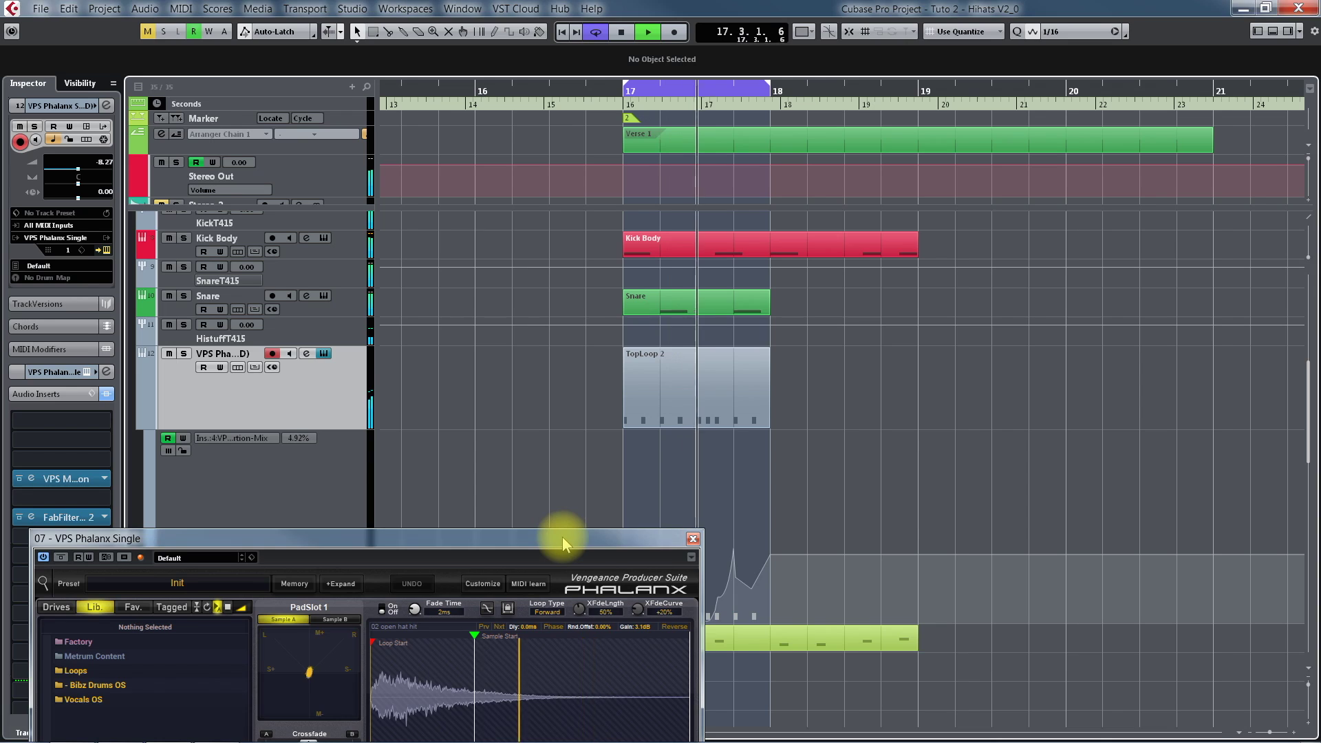
Toggle the VPS distortion insert to compare the open hi-hat with and without it, keeping its Mix automation in view
drag(563, 537, 524, 543)
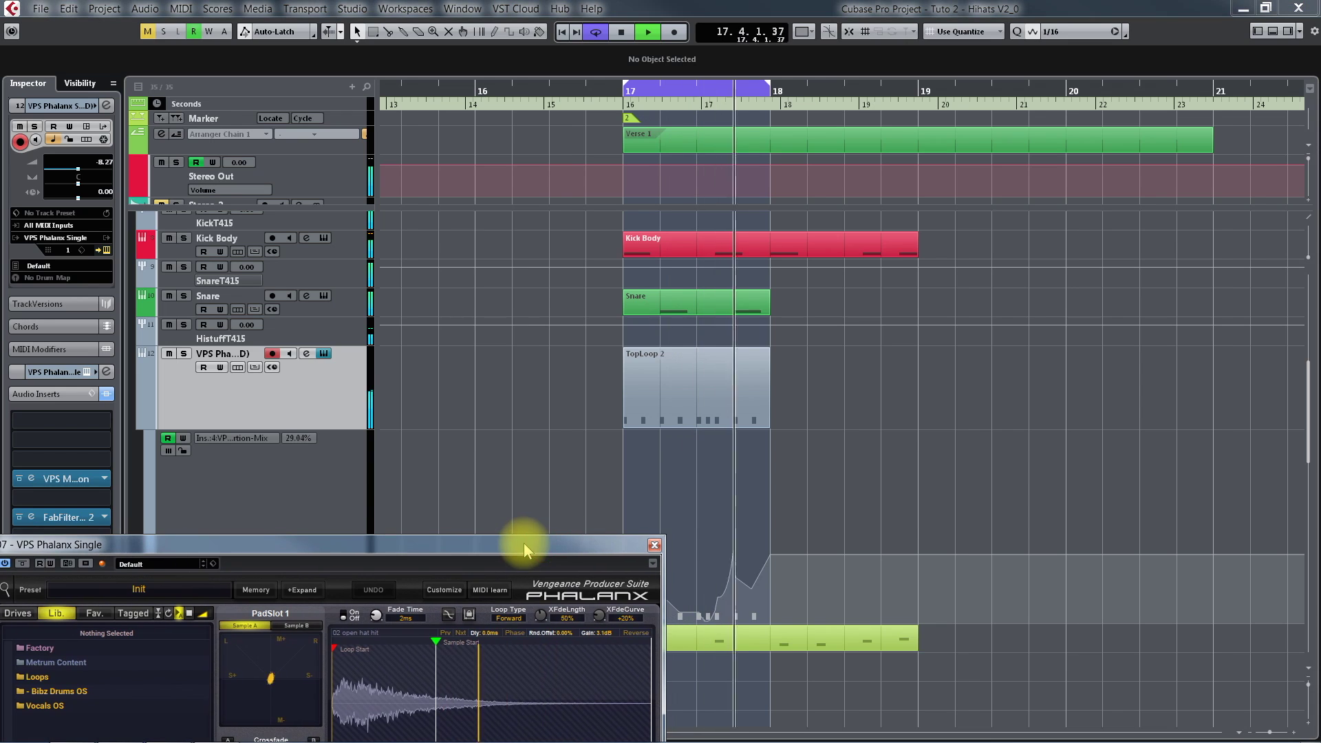
click(20, 478)
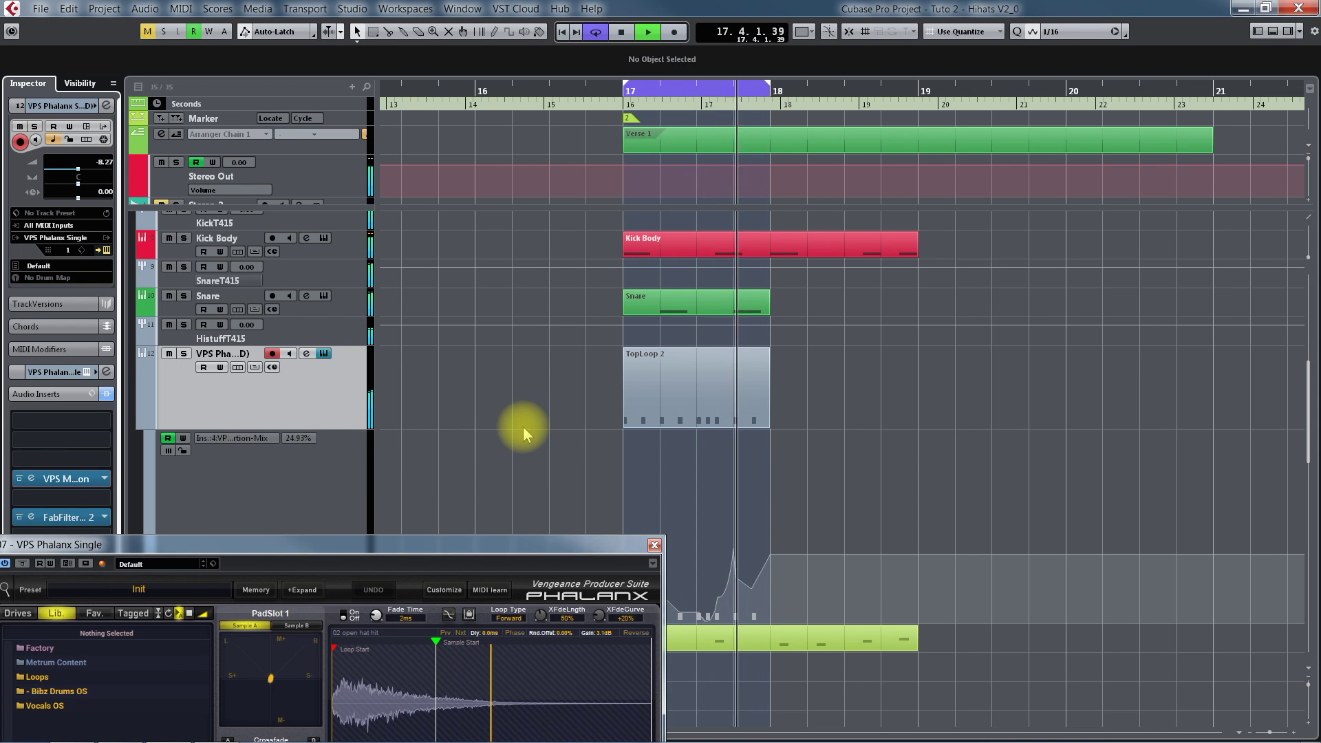
drag(571, 543, 460, 504)
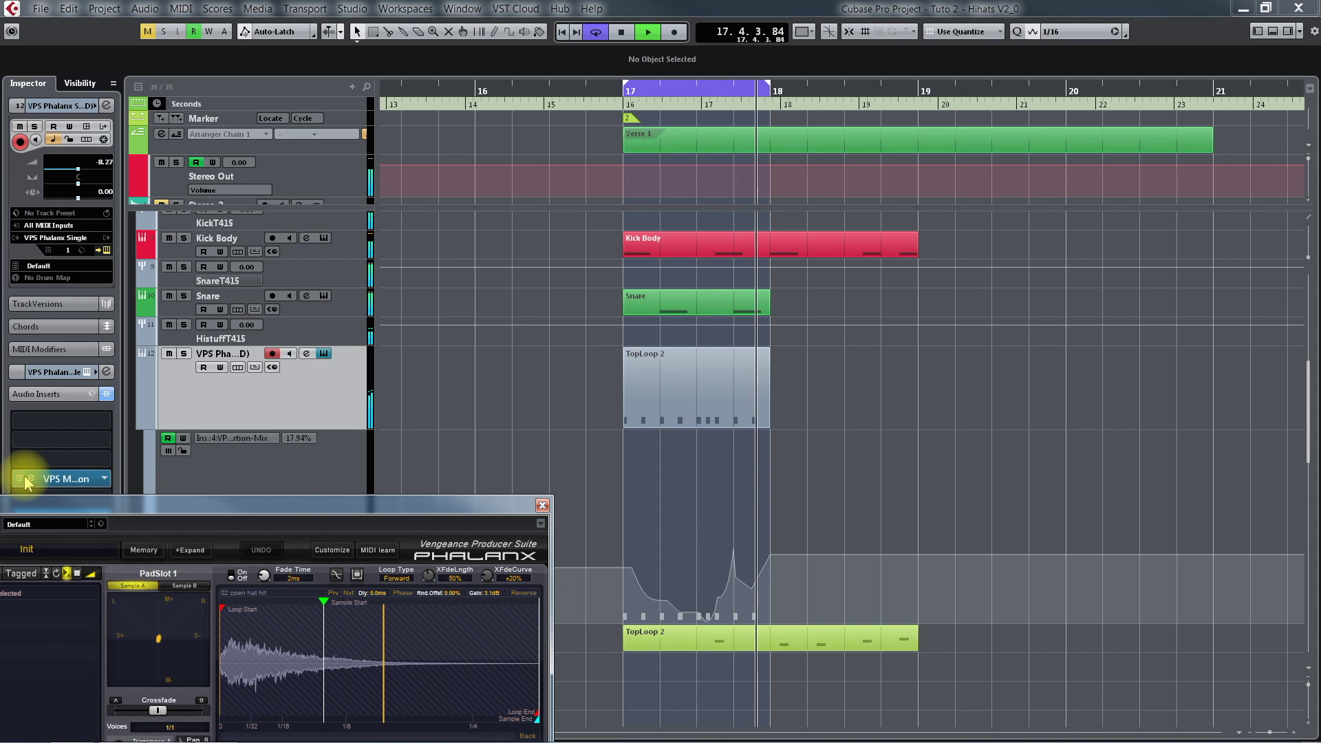
click(18, 477)
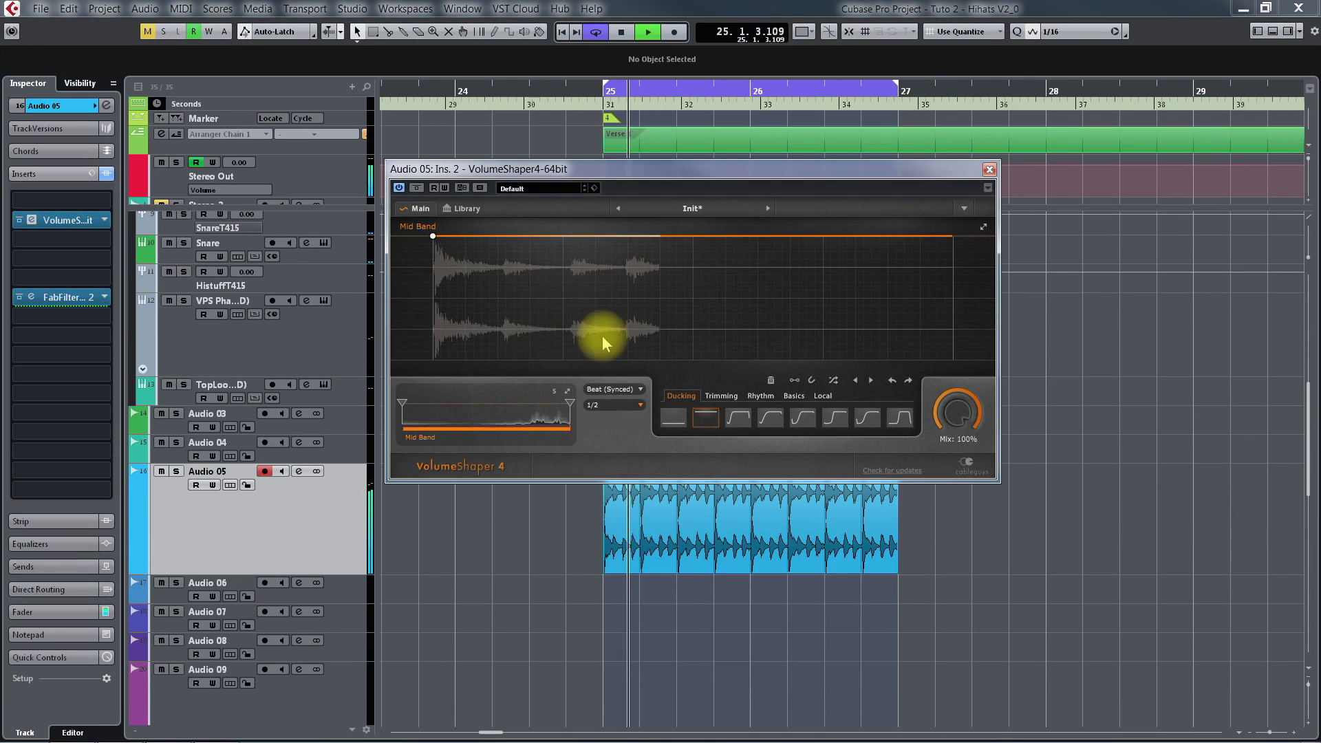
Add three nodes to the VolumeShaper 4 Mid Band curve at the loop's hits and bend all four segments downward
click(572, 237)
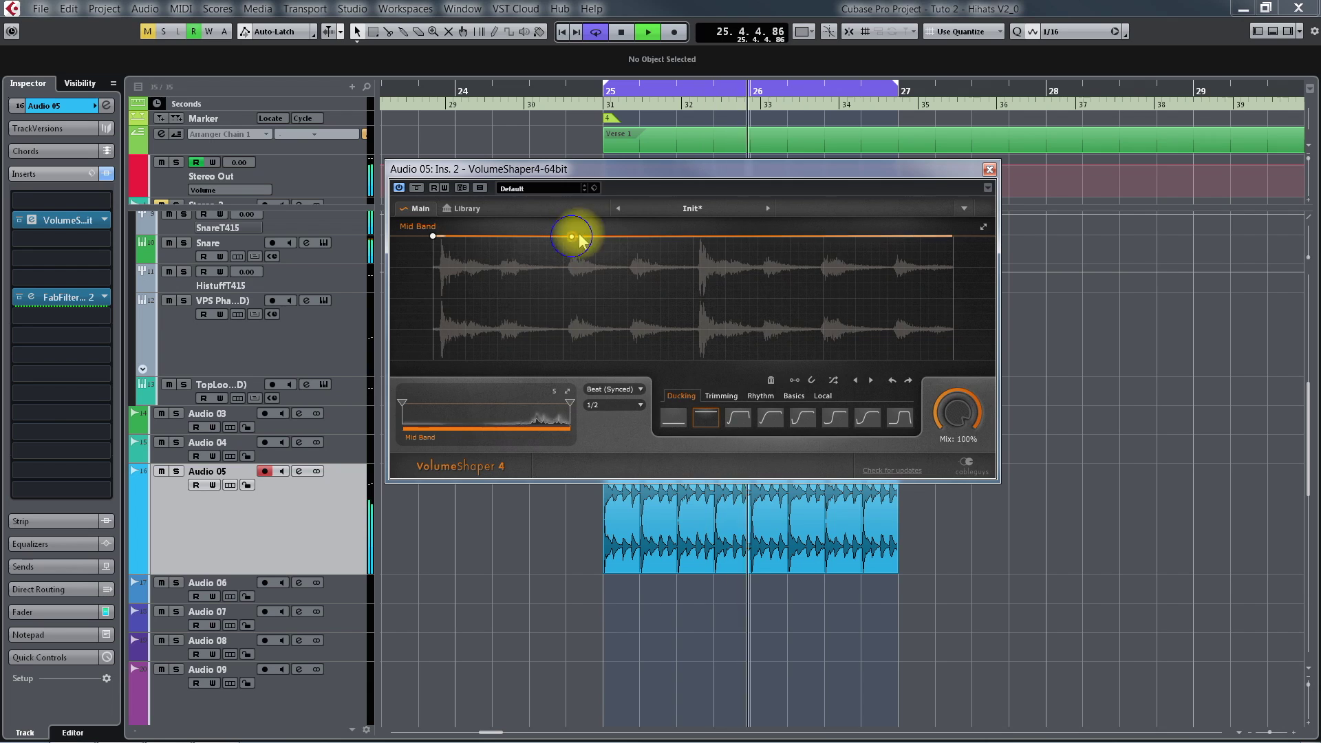
click(696, 237)
click(831, 237)
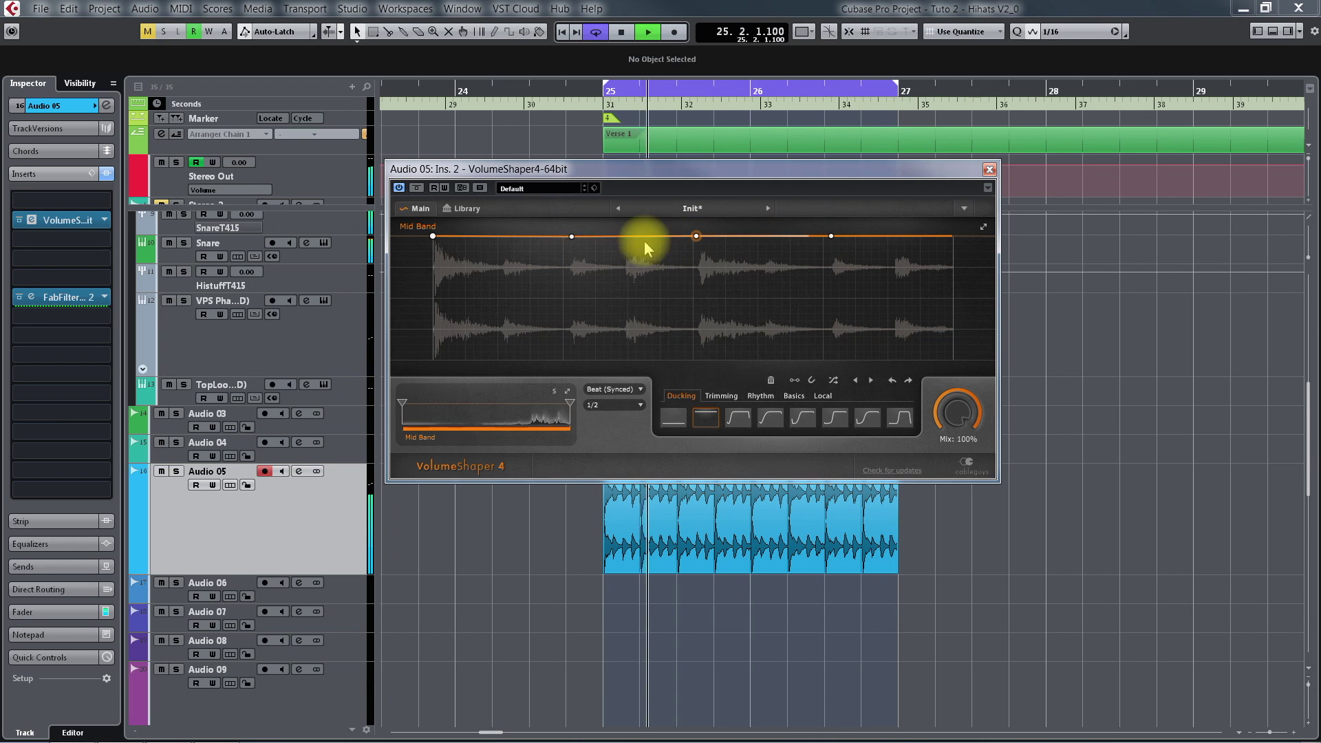
drag(525, 245, 525, 275)
drag(640, 248, 654, 265)
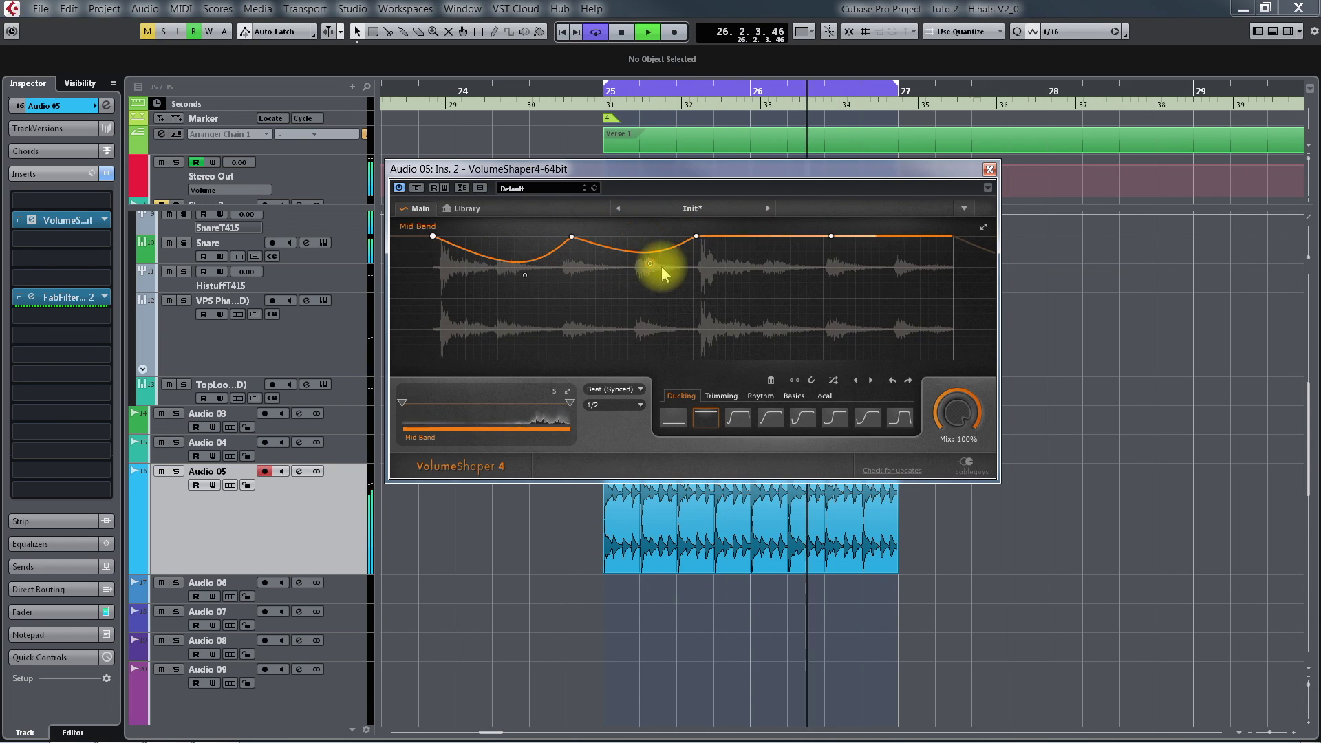
drag(763, 238, 788, 265)
drag(913, 237, 904, 296)
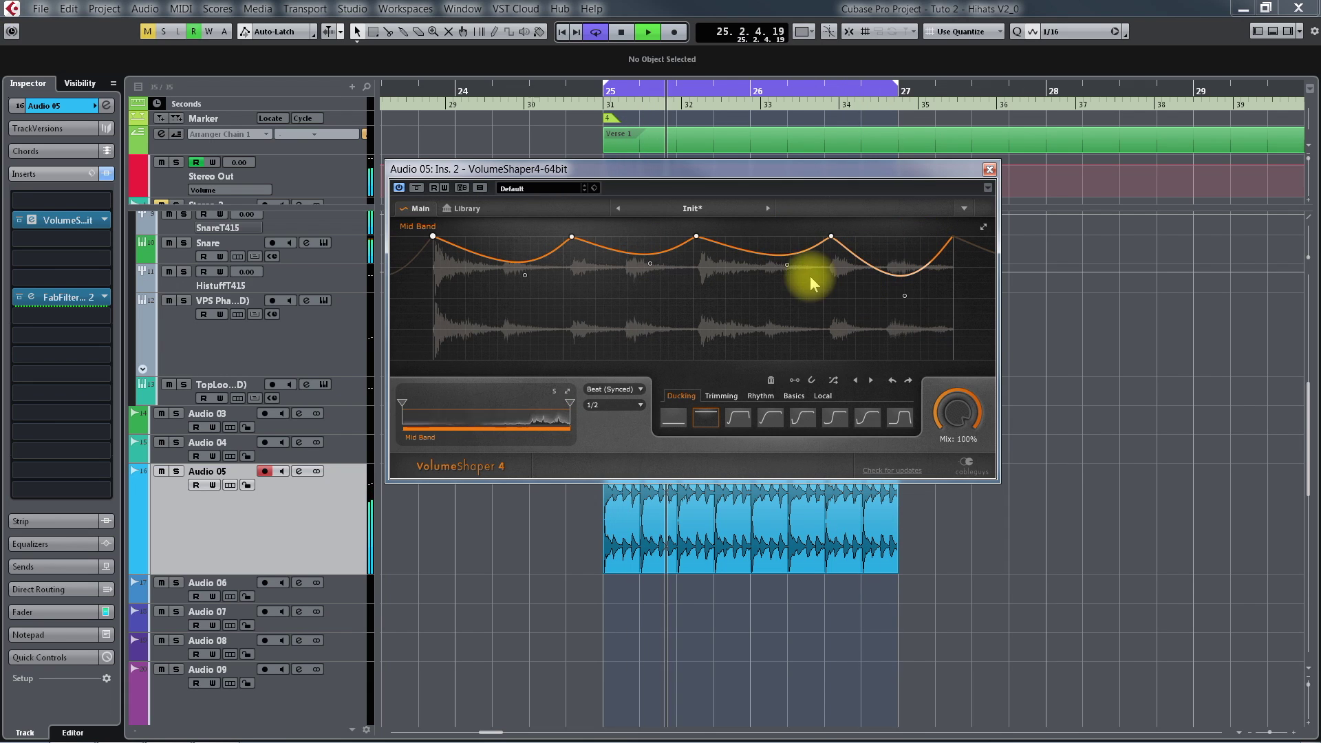
Deepen the dips in the Mid Band curve, lower its start and middle nodes, and lower the last node to about -1.24 dB
drag(778, 263, 783, 281)
click(798, 274)
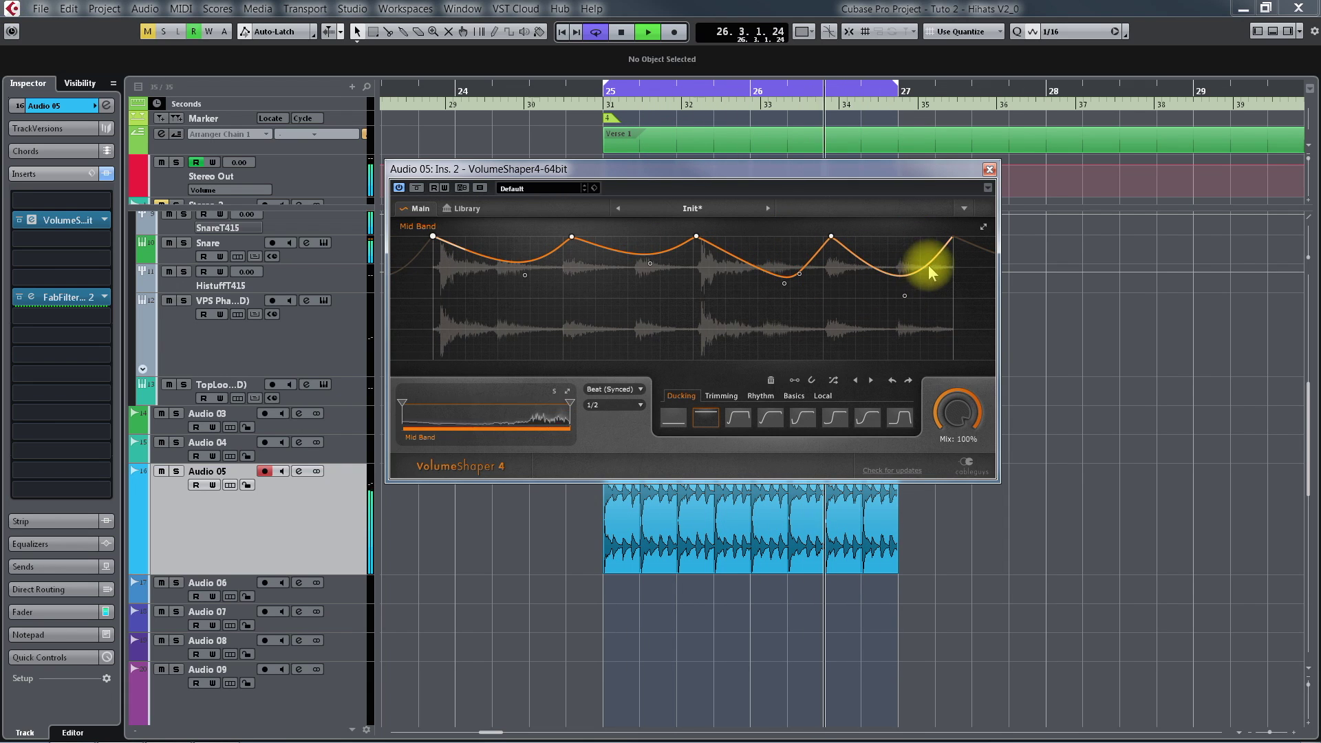
drag(929, 265, 948, 285)
drag(832, 236, 838, 253)
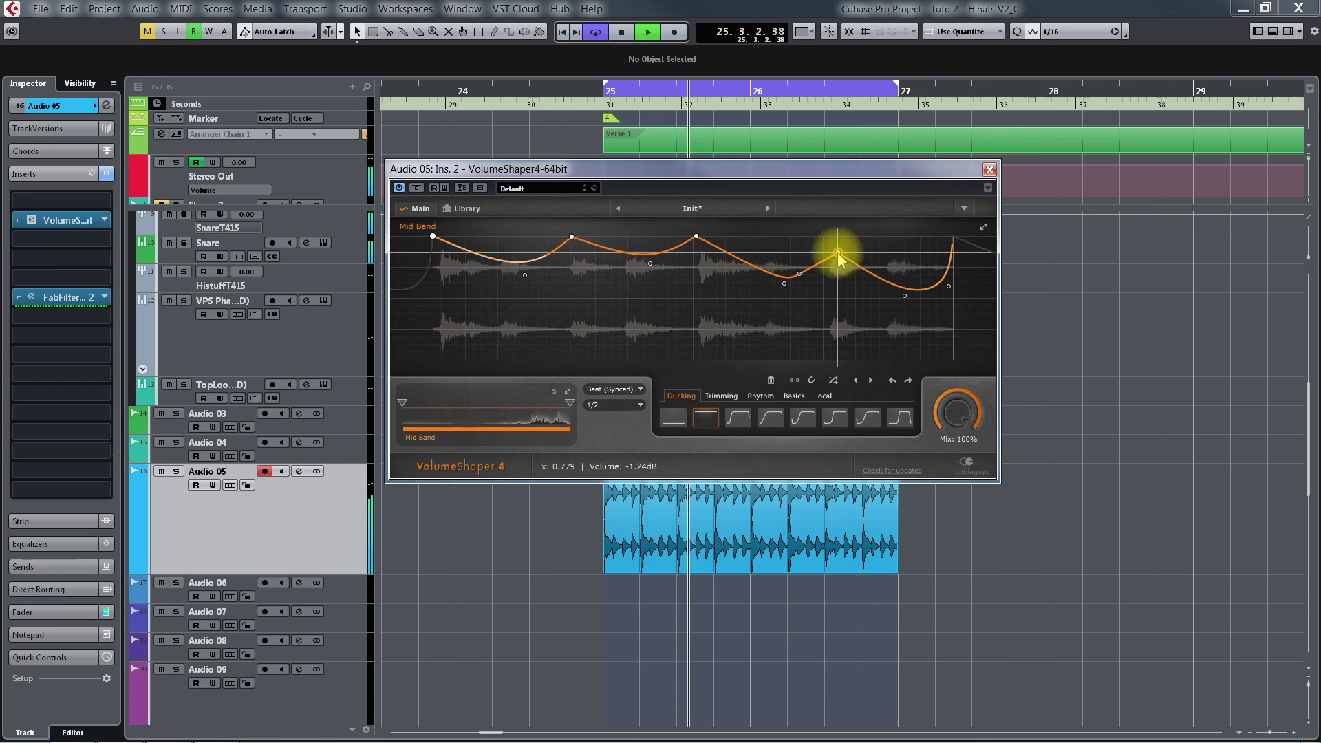
drag(433, 236, 467, 280)
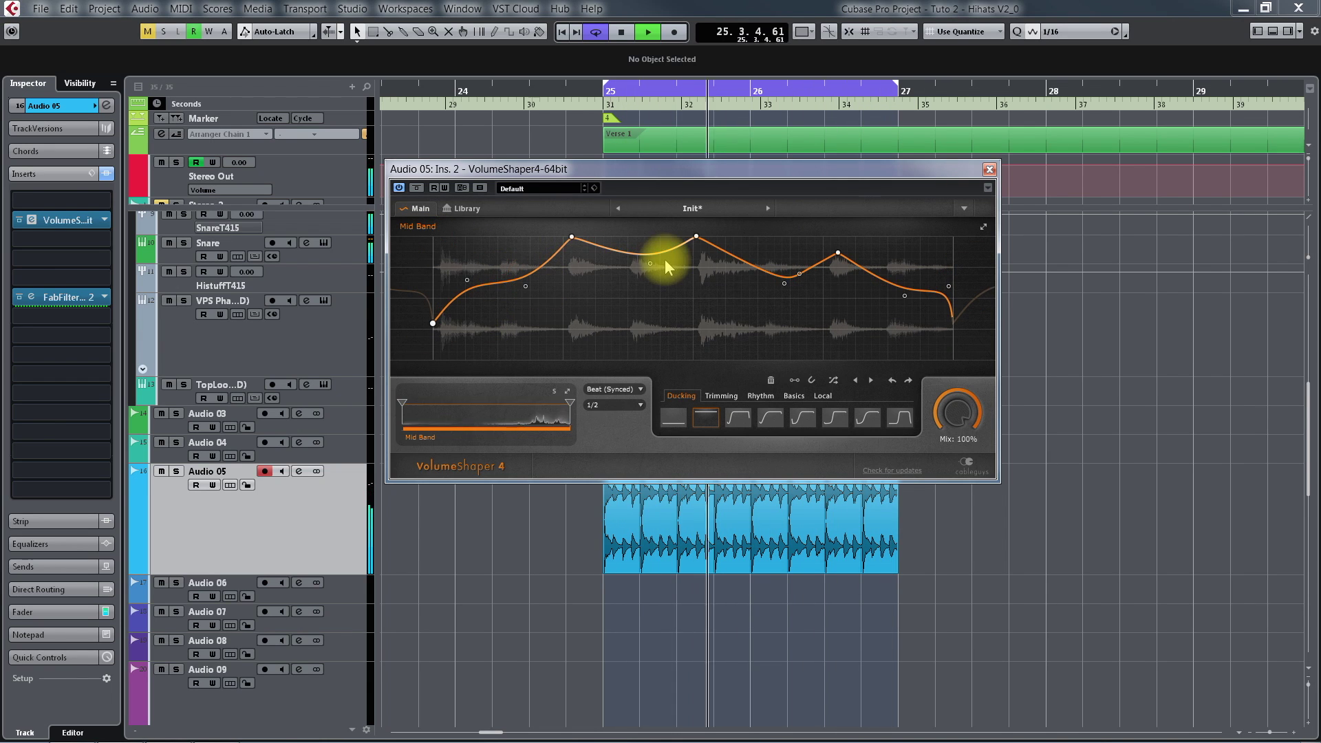
drag(697, 236, 699, 249)
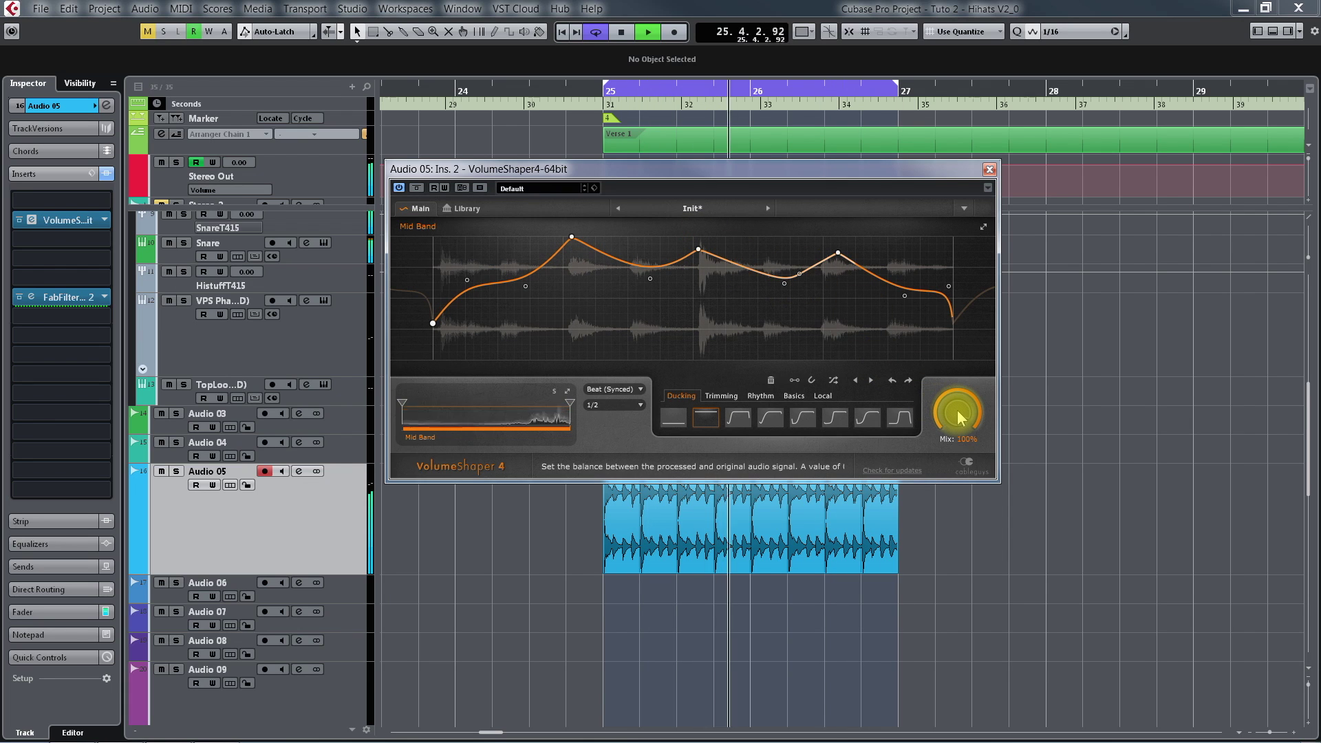
Set the VolumeShaper Mix to 0% and back to 100% to compare the original and processed loop
drag(961, 413, 961, 413)
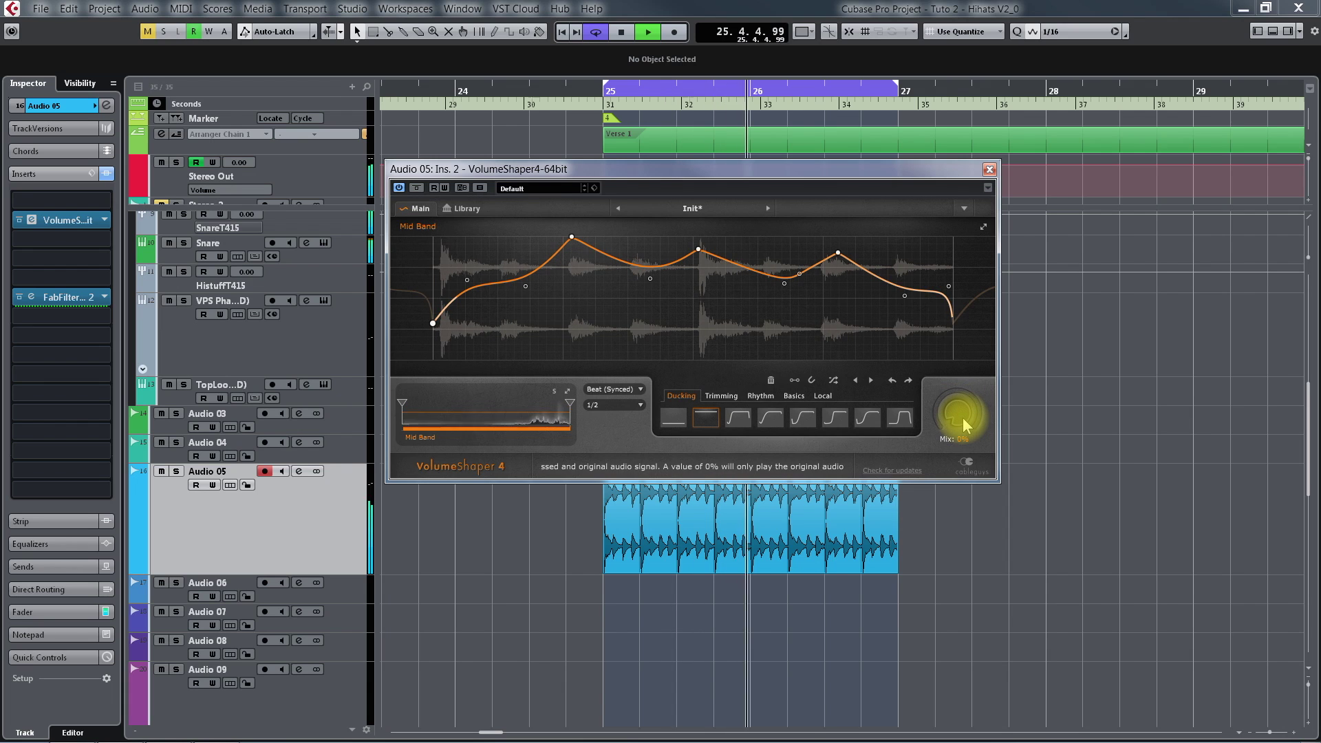
drag(964, 417, 963, 417)
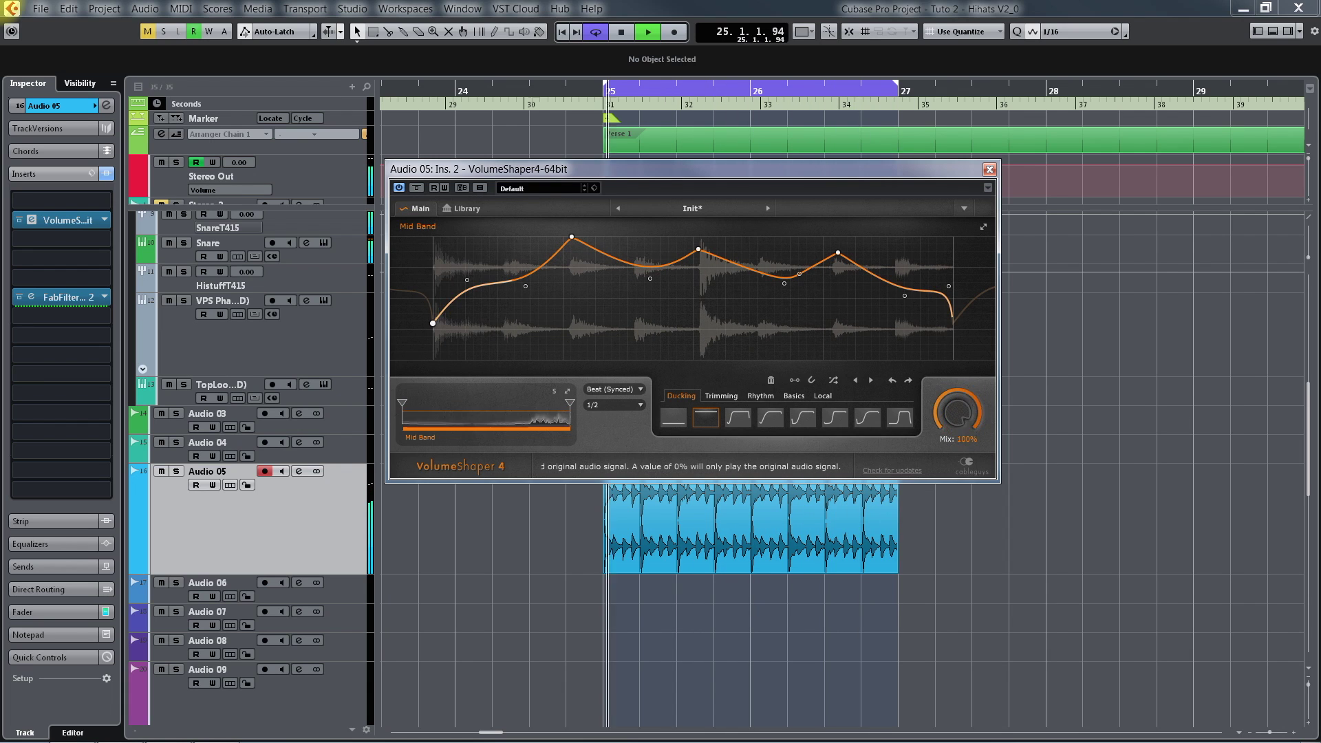